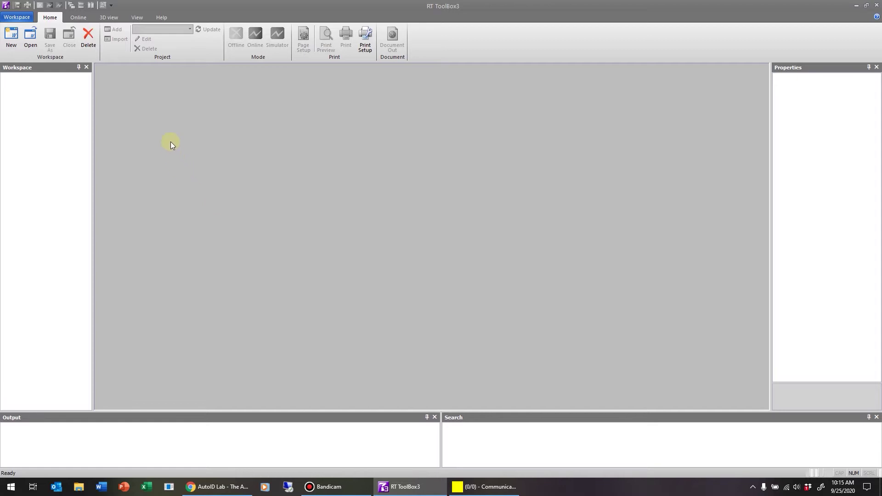
Create a new workspace named Physical, which opens the Add Project wizard.
{"action": "left_click", "coordinate": [11, 37]}
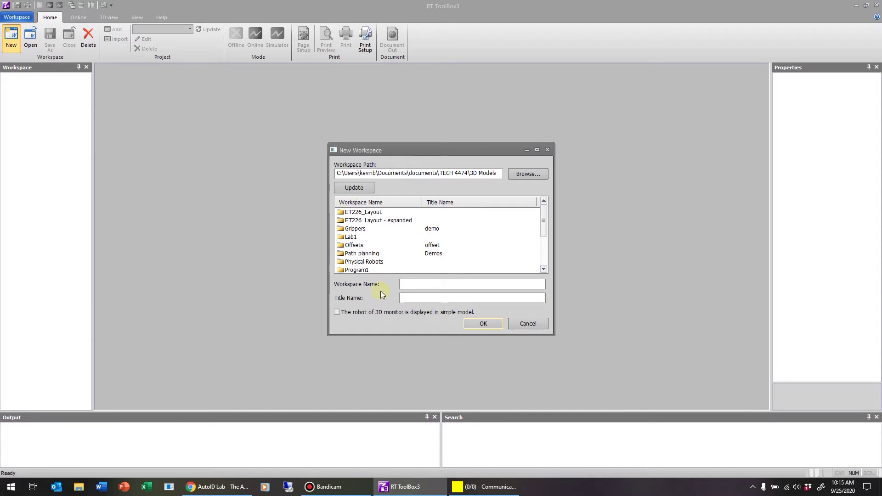
{"action": "type", "text": "Physical"}
{"action": "key", "text": "Return"}
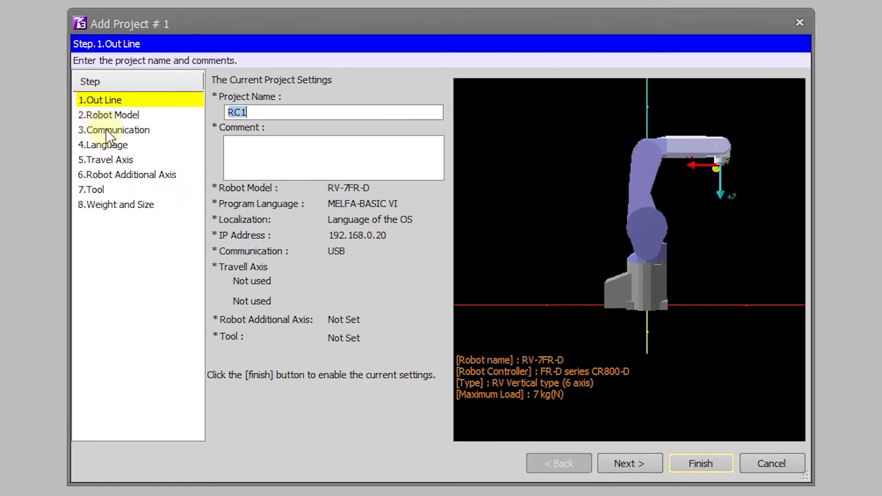
Choose robot RH-18SH8535: A/S series CR500, RH Horizontal type, 18 kg(N) maximum load.
{"action": "left_click", "coordinate": [644, 470]}
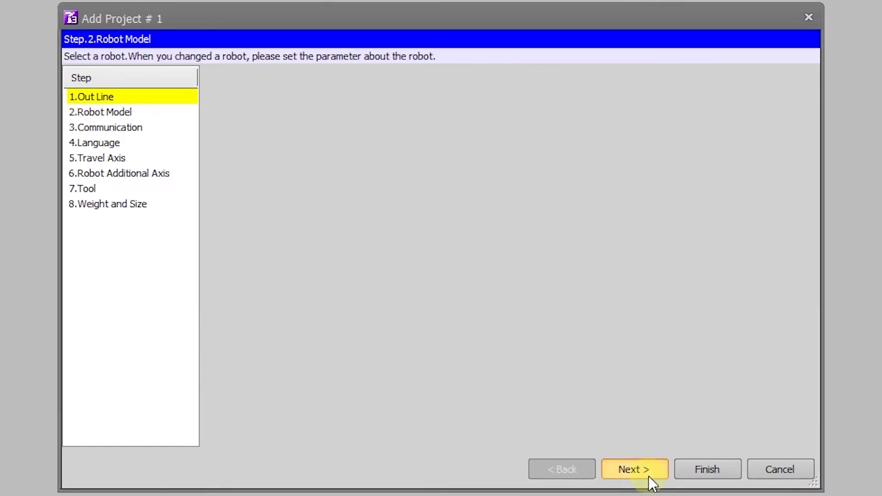
{"action": "left_click", "coordinate": [261, 98]}
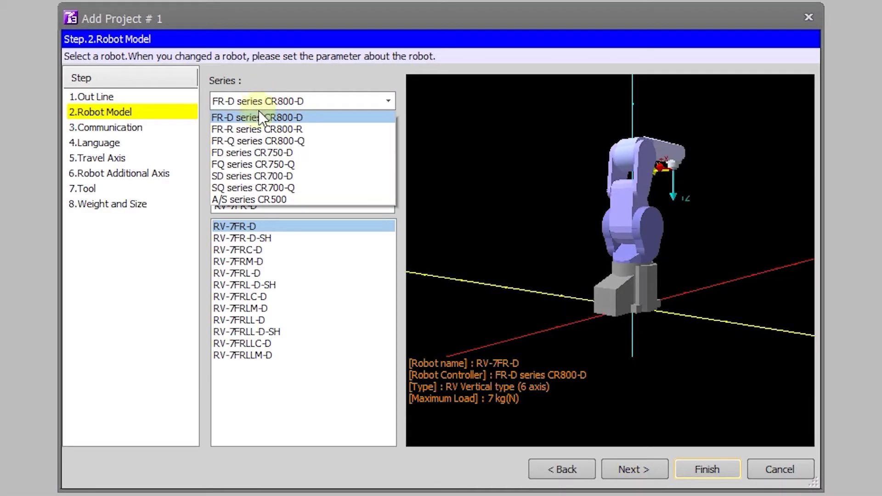
{"action": "left_click", "coordinate": [270, 198]}
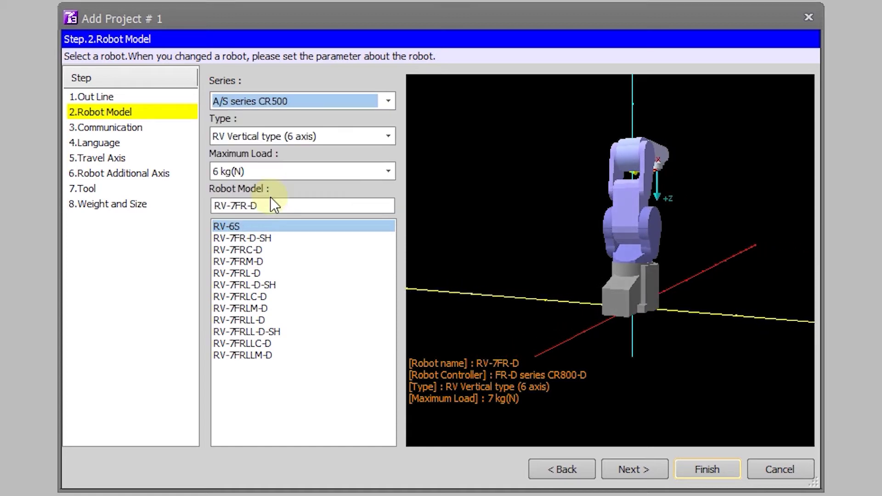
{"action": "left_click", "coordinate": [268, 135]}
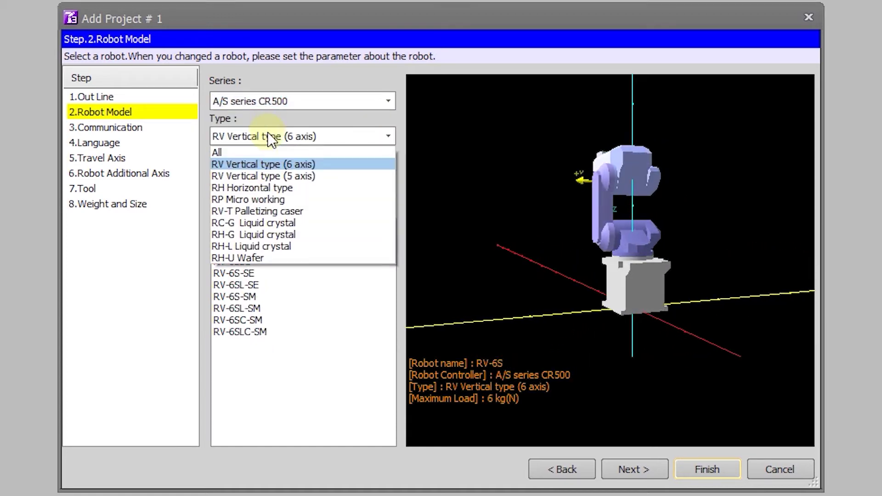
{"action": "left_click", "coordinate": [267, 188]}
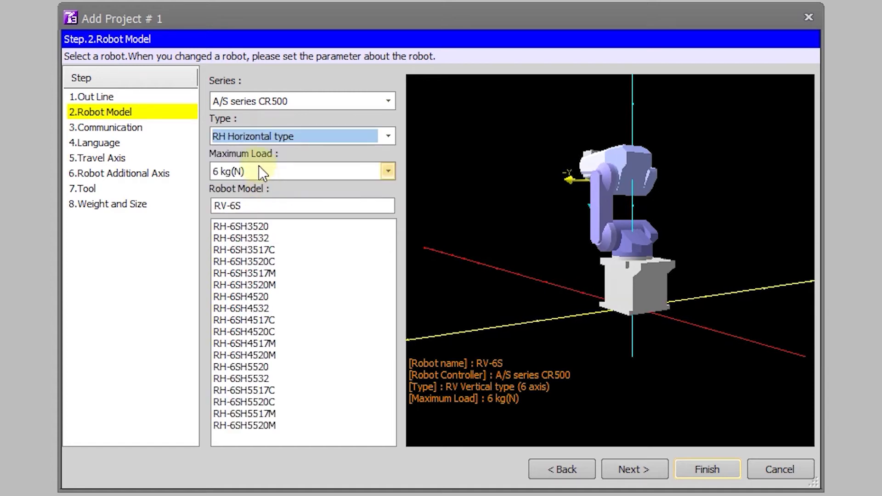
{"action": "left_click", "coordinate": [260, 170]}
{"action": "left_click", "coordinate": [244, 257]}
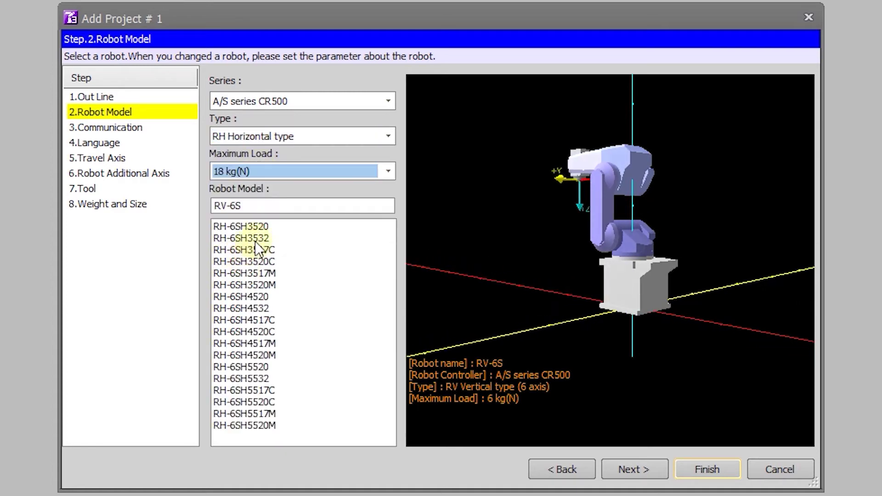
{"action": "left_click", "coordinate": [261, 225]}
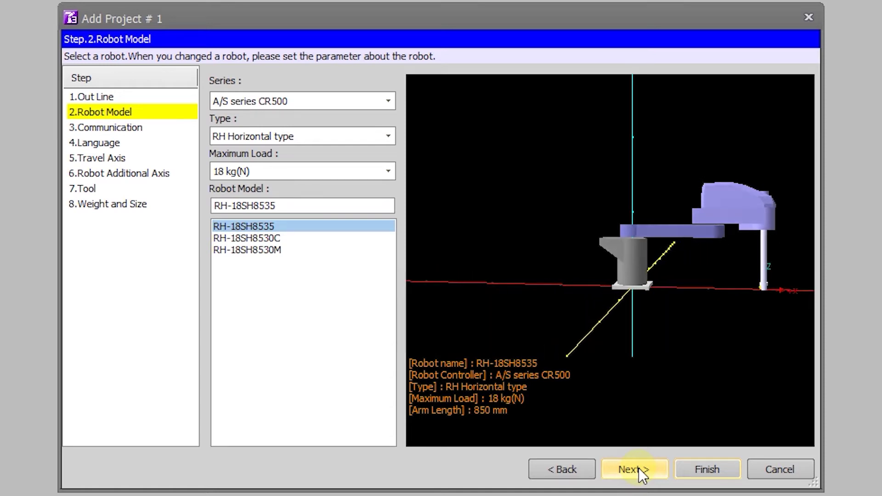
{"action": "left_click", "coordinate": [639, 467]}
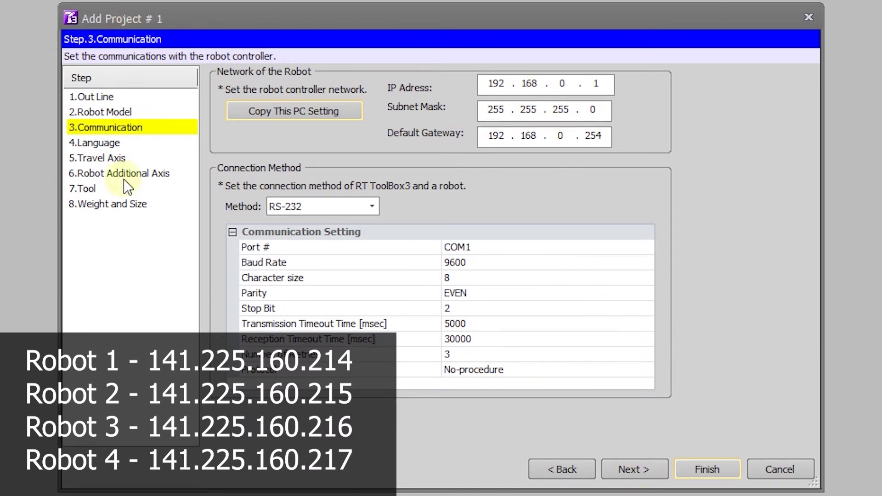
Use TCP/IP with IP 141.225.160.217, subnet 255.255.248.0 and gateway 141.225.160.1.
{"action": "left_click", "coordinate": [325, 203]}
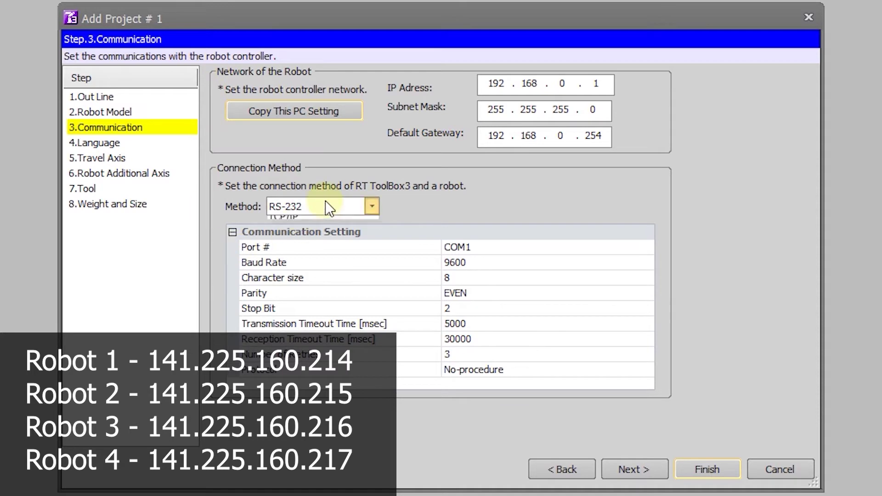
{"action": "left_click", "coordinate": [321, 246]}
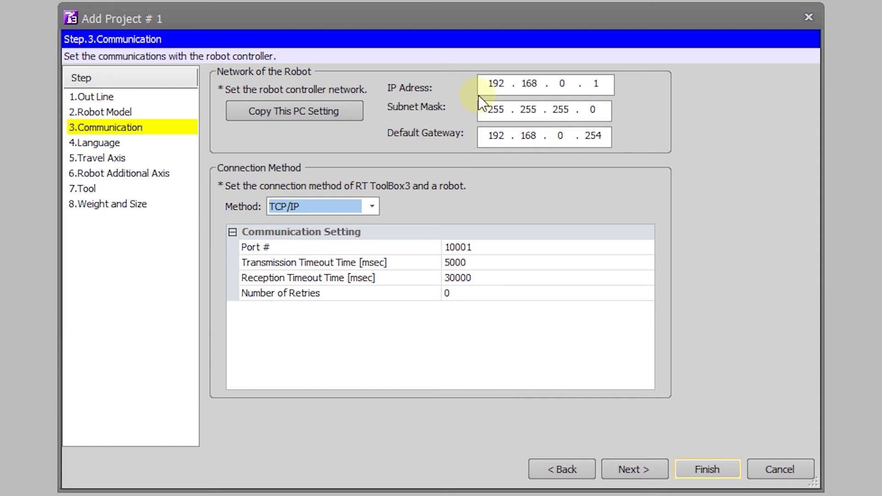
{"action": "double_click", "coordinate": [496, 84]}
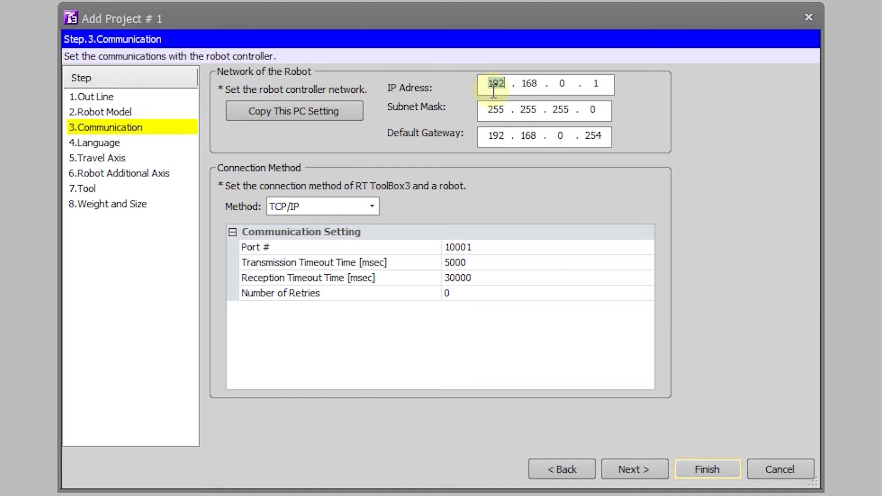
{"action": "type", "text": "141.225.160.217"}
{"action": "key", "text": "Tab"}
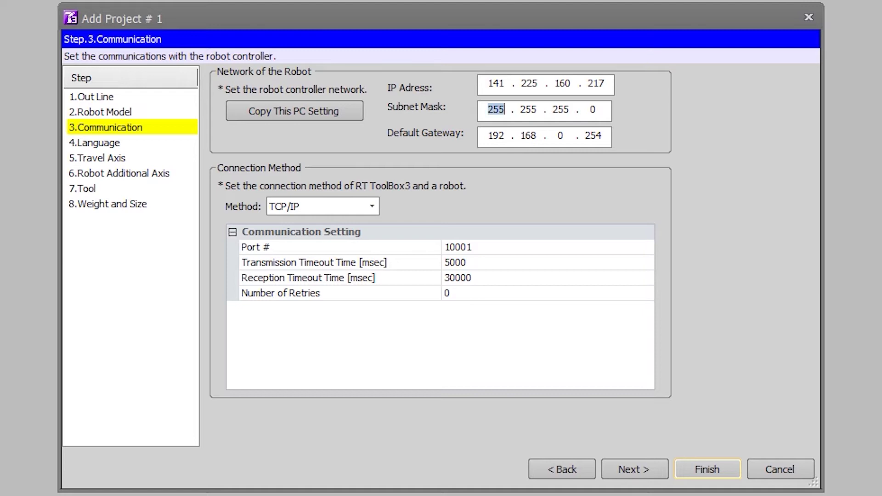
{"action": "type", "text": "255255248"}
{"action": "key", "text": "Tab"}
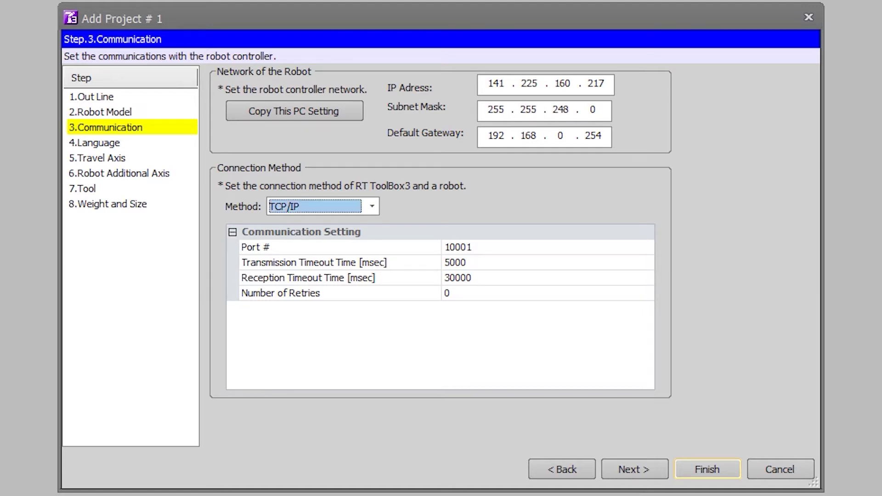
{"action": "double_click", "coordinate": [496, 135]}
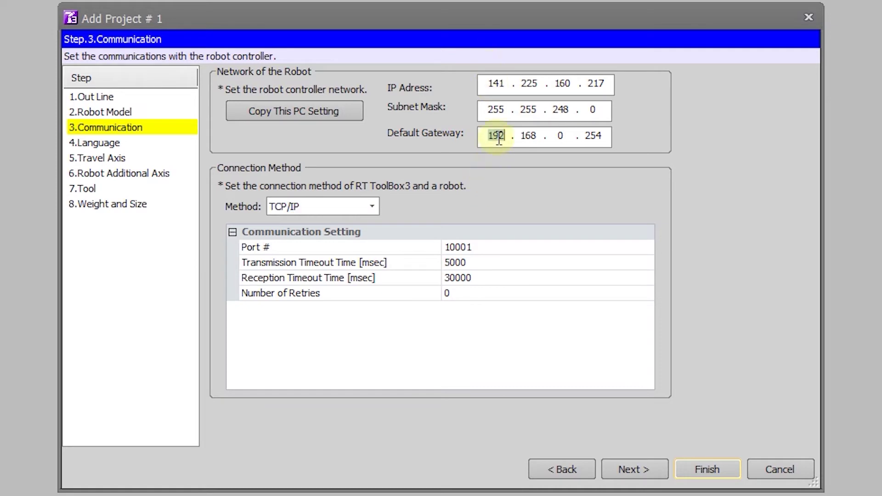
{"action": "type", "text": "141 . 225 . 160 . 1"}
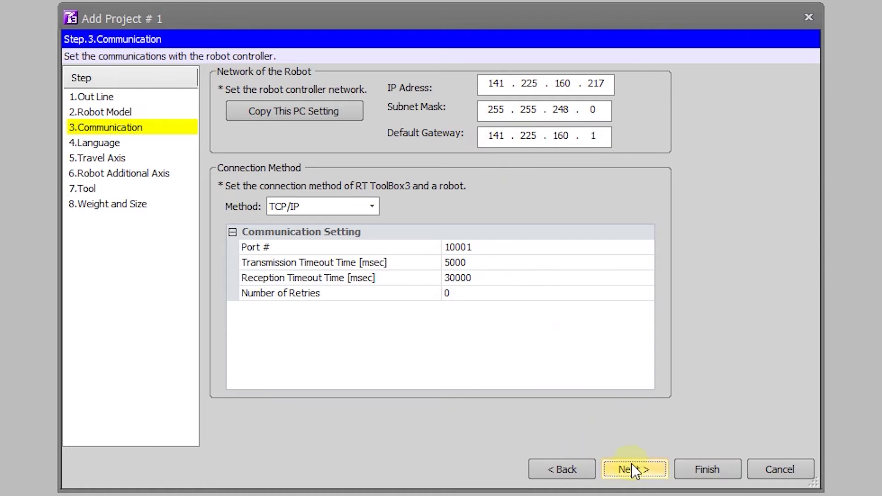
Keep MELFA-BASIC IV and the default axis and tool settings, then finish the wizard.
{"action": "left_click", "coordinate": [652, 469]}
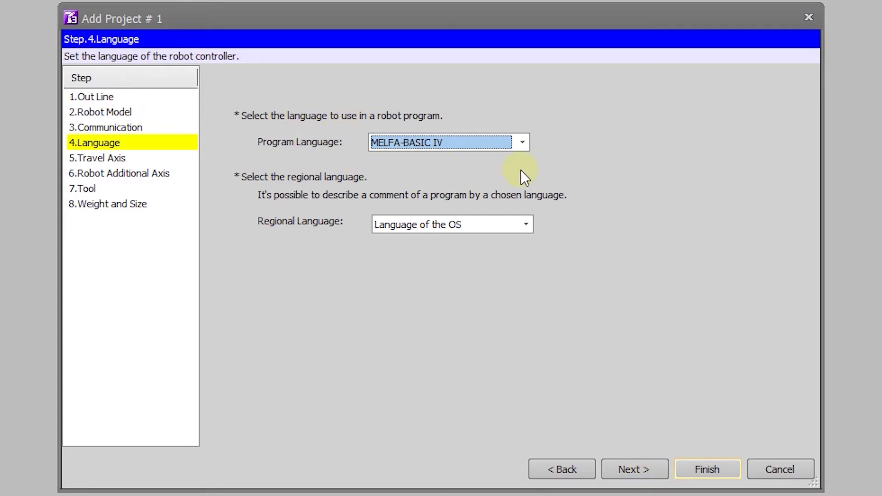
{"action": "left_click", "coordinate": [650, 466]}
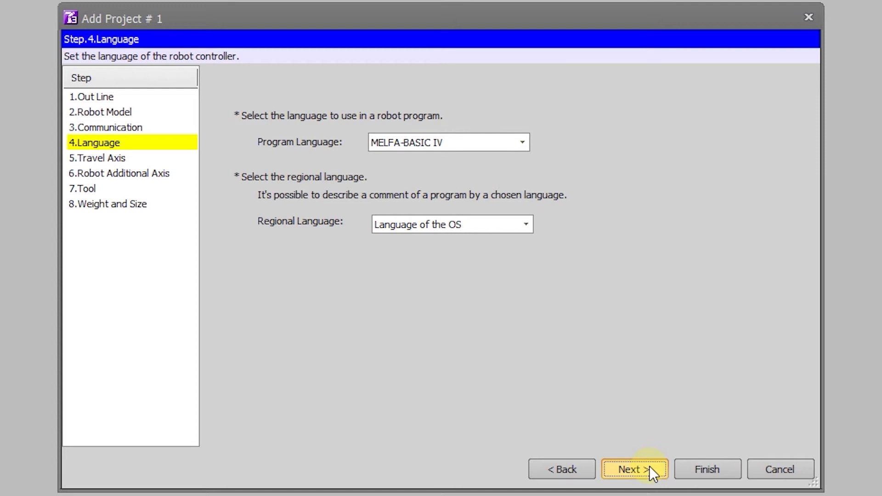
{"action": "key", "text": "Return"}
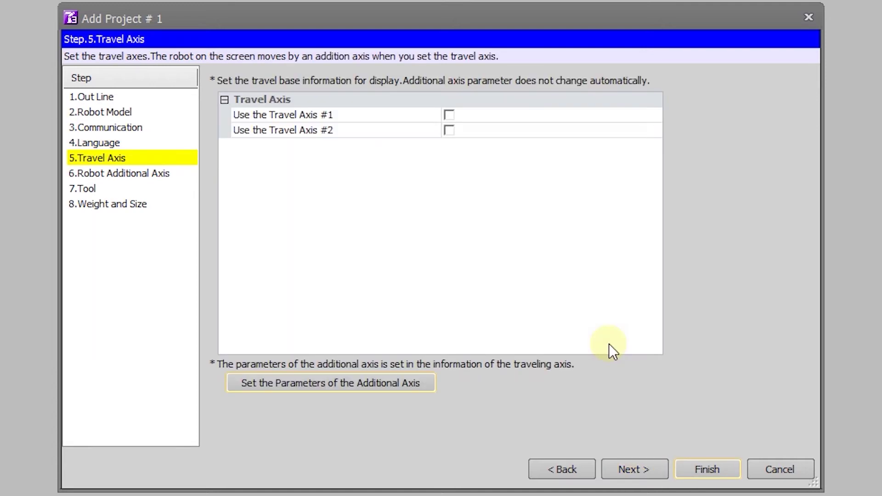
{"action": "left_click", "coordinate": [654, 476]}
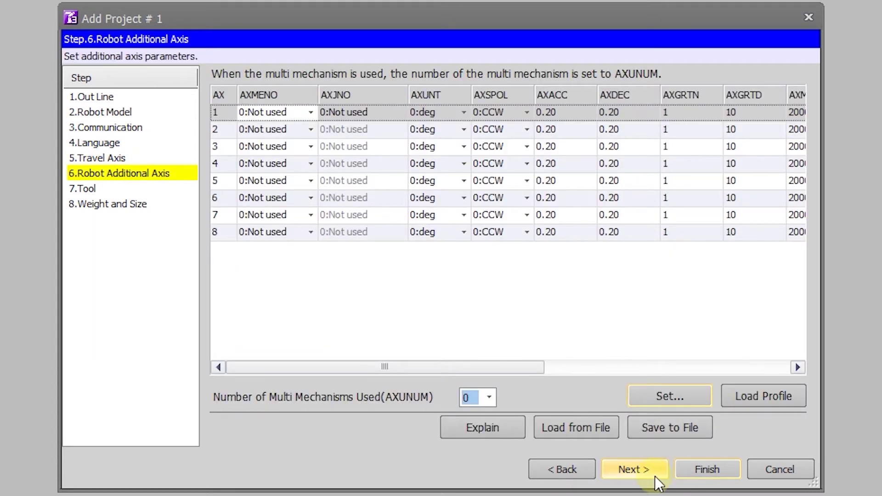
{"action": "left_click", "coordinate": [655, 473]}
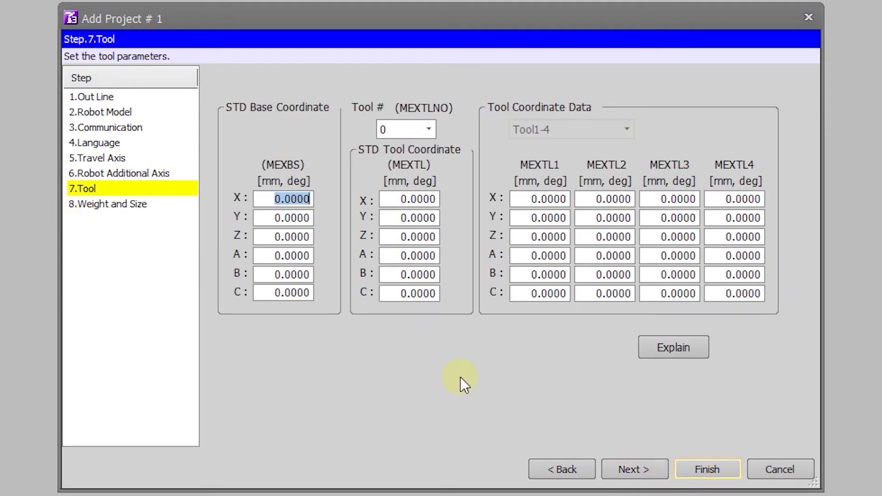
{"action": "left_click", "coordinate": [655, 468]}
{"action": "left_click", "coordinate": [684, 468]}
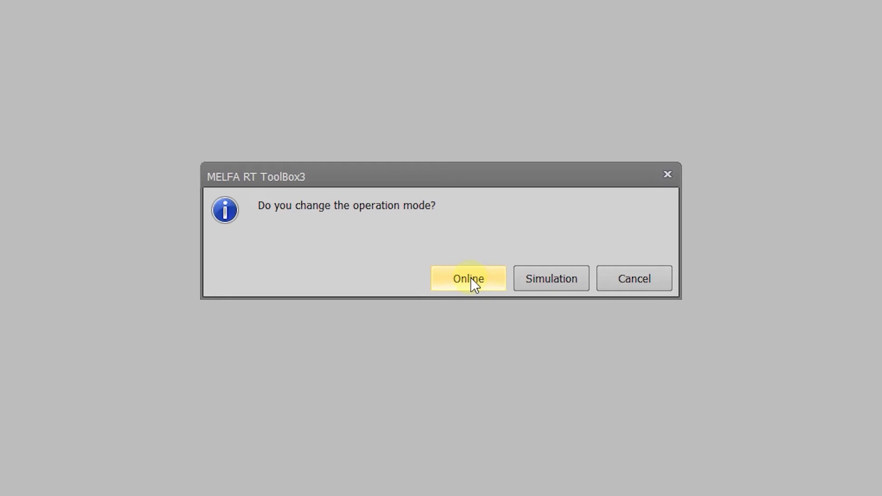
Choose online mode with the real robot and select robot 1 for the connection.
{"action": "left_click", "coordinate": [470, 277]}
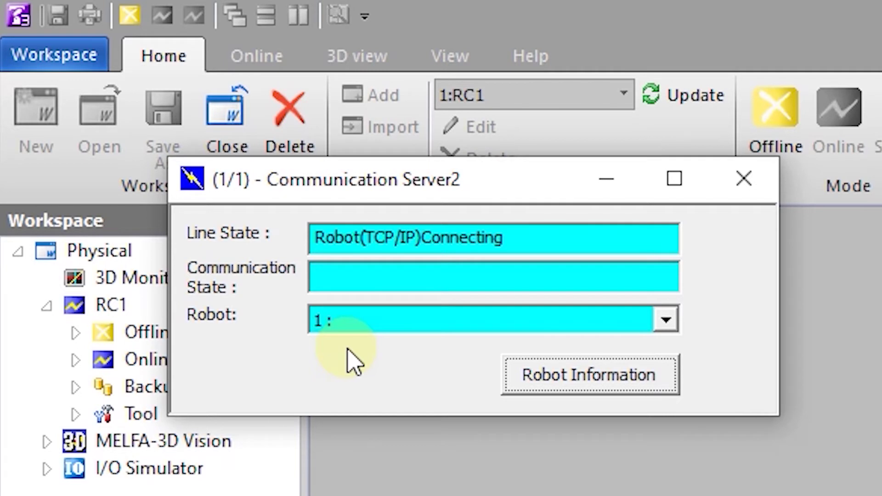
{"action": "left_click", "coordinate": [439, 322]}
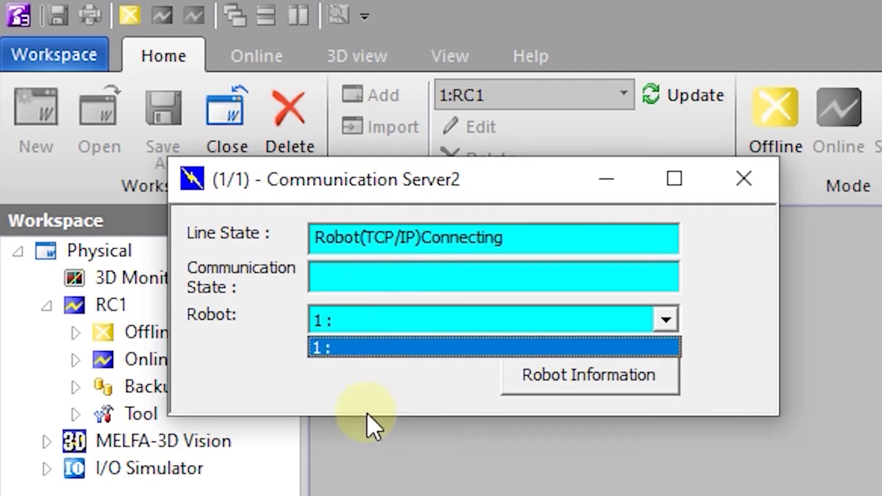
{"action": "left_click", "coordinate": [335, 323]}
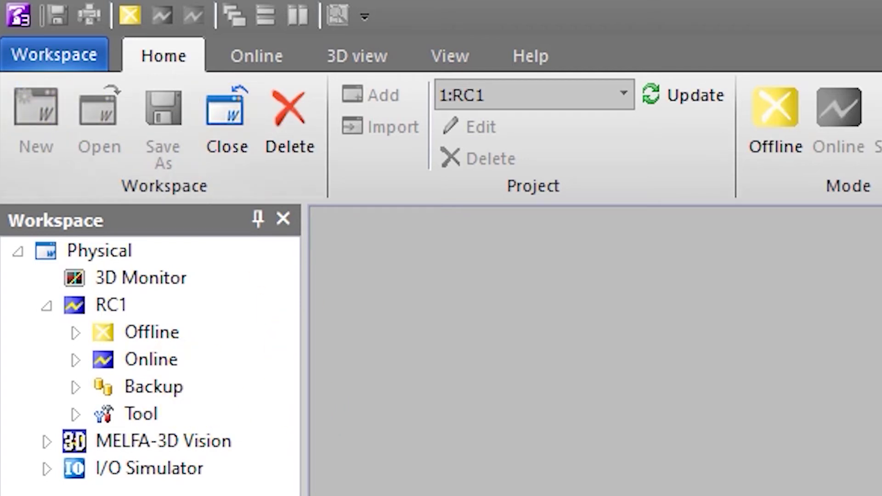
Create a new online robot program named SAMPLE under RC1's Online programs.
{"action": "left_click", "coordinate": [76, 359]}
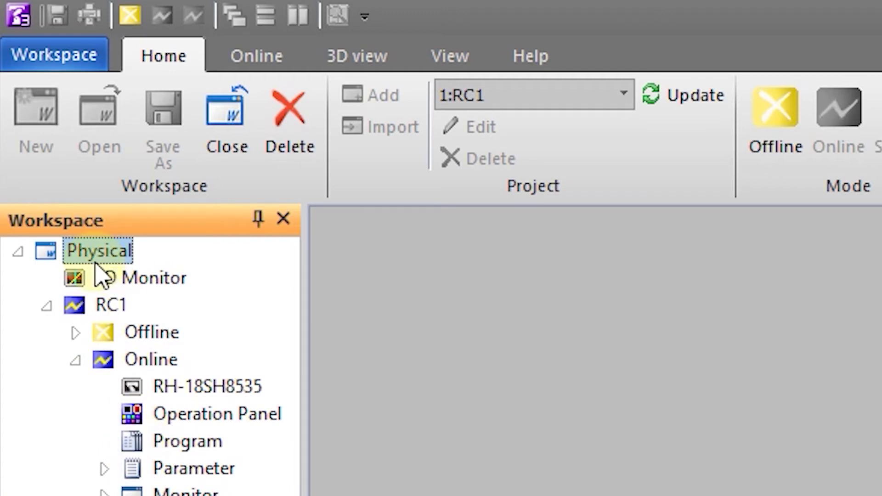
{"action": "right_click", "coordinate": [137, 442]}
{"action": "left_click", "coordinate": [230, 462]}
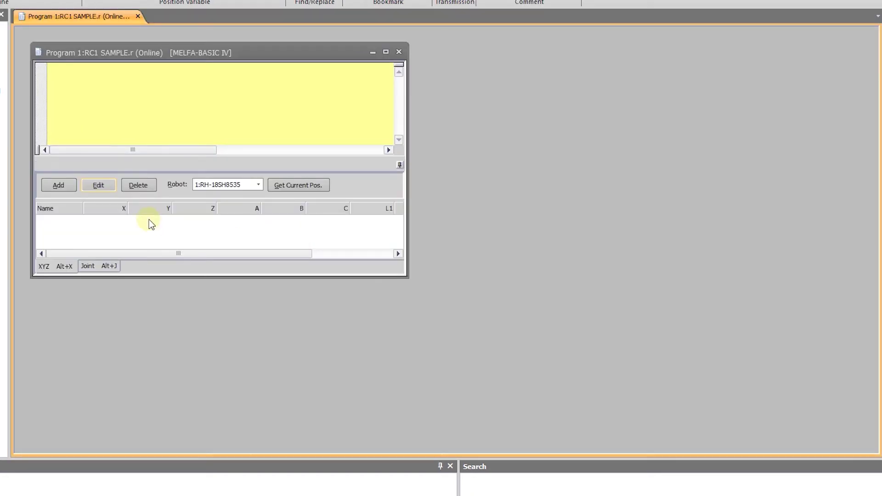
Enter lines 10–50 MOV p1 to p5, then 60 HLT and 70 END.
{"action": "type", "text": "10 MOv p"}
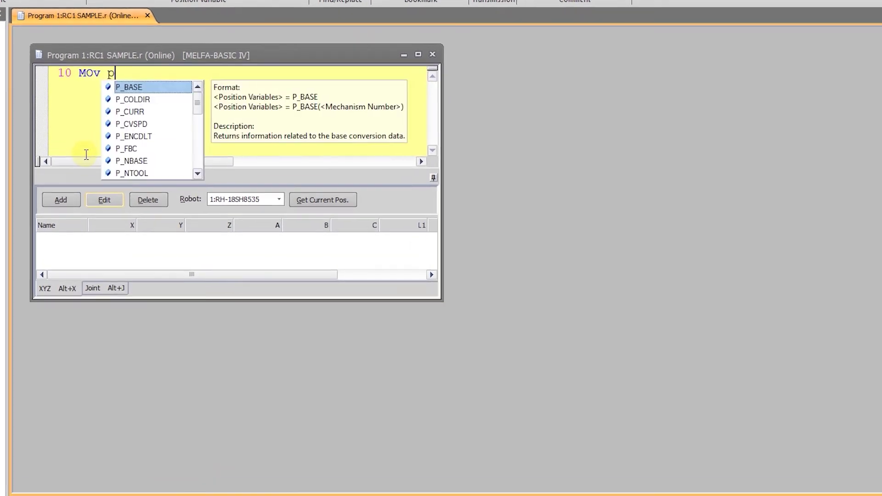
{"action": "type", "text": "1"}
{"action": "key", "text": "Return"}
{"action": "type", "text": "20 MOv "}
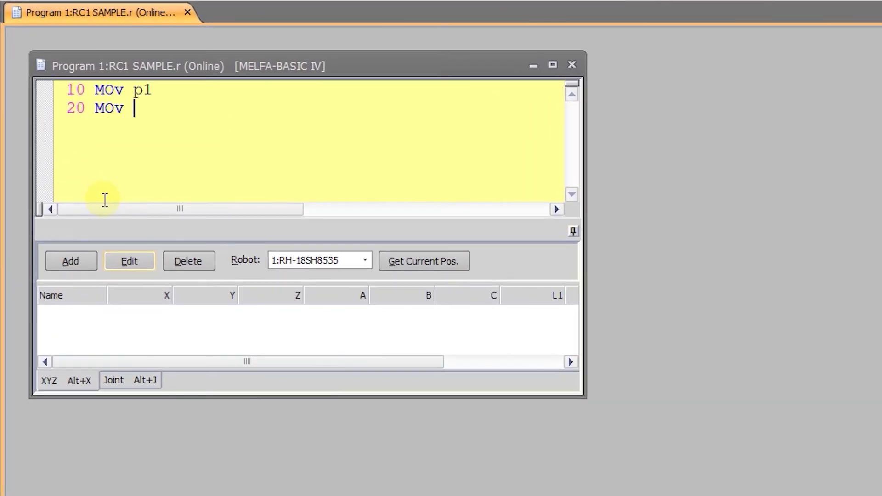
{"action": "type", "text": "p2"}
{"action": "key", "text": "Return"}
{"action": "type", "text": "30 MOv p3"}
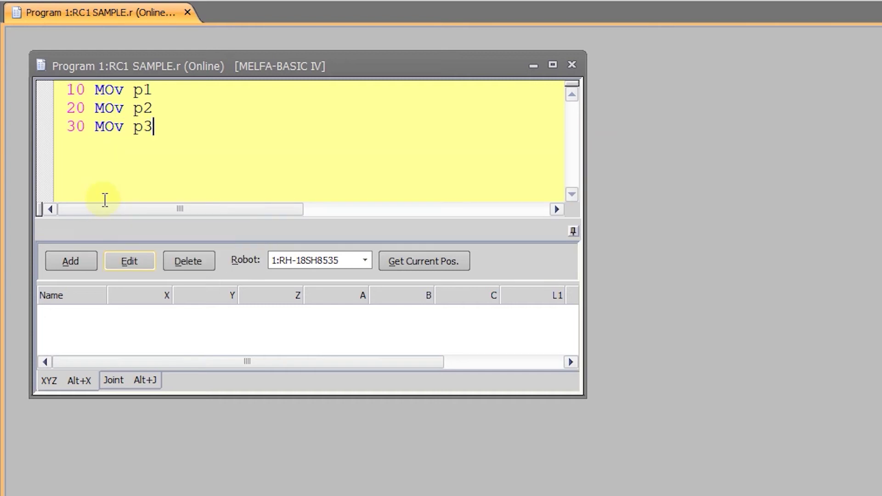
{"action": "key", "text": "Return"}
{"action": "type", "text": "40 mov p"}
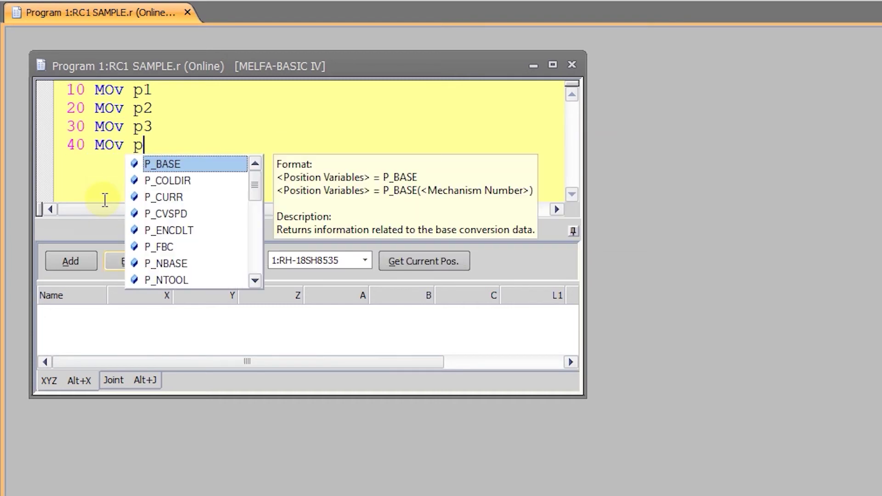
{"action": "type", "text": "4"}
{"action": "key", "text": "Return"}
{"action": "type", "text": "5"}
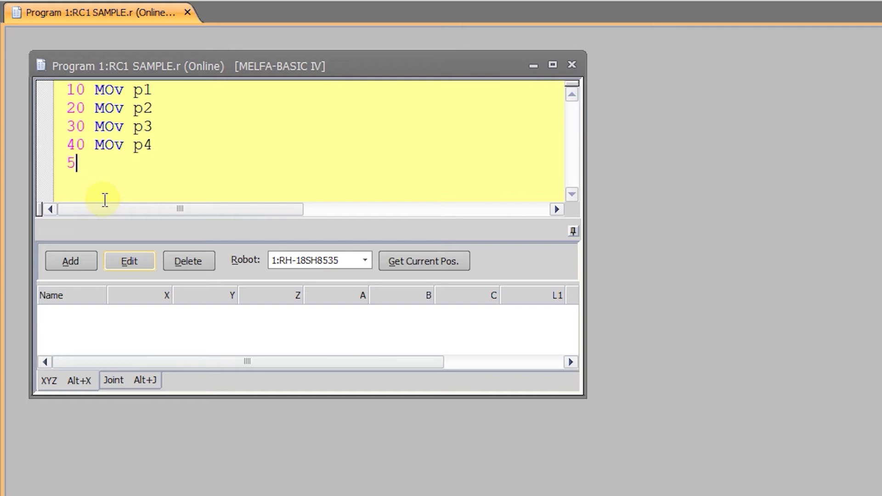
{"action": "type", "text": "0 mov p5"}
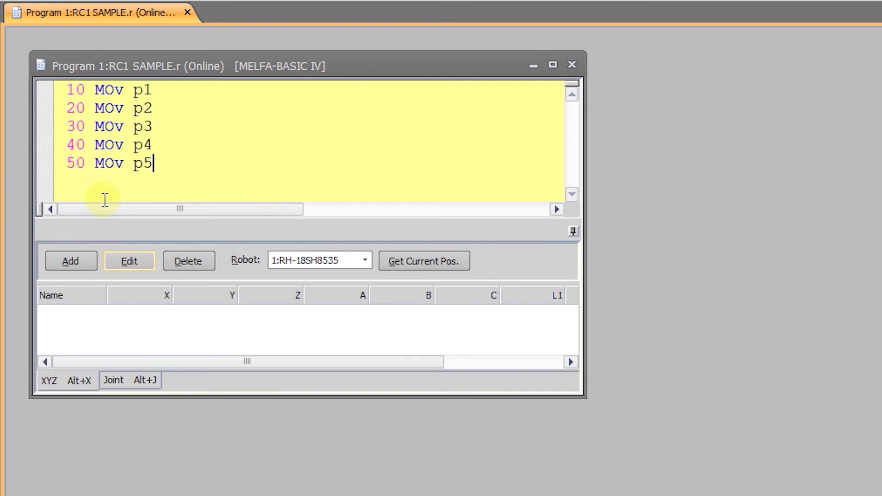
{"action": "key", "text": "Return"}
{"action": "type", "text": "60 hlt"}
{"action": "key", "text": "Return"}
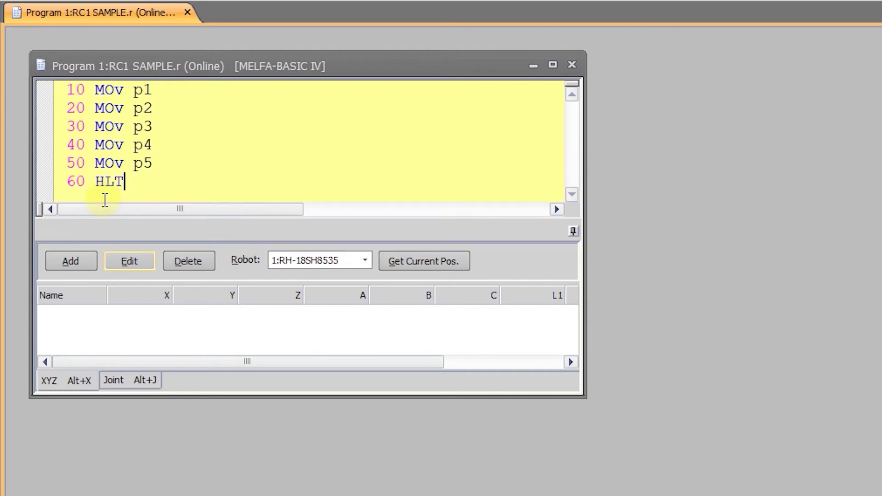
{"action": "key", "text": "Return"}
{"action": "type", "text": "70 end"}
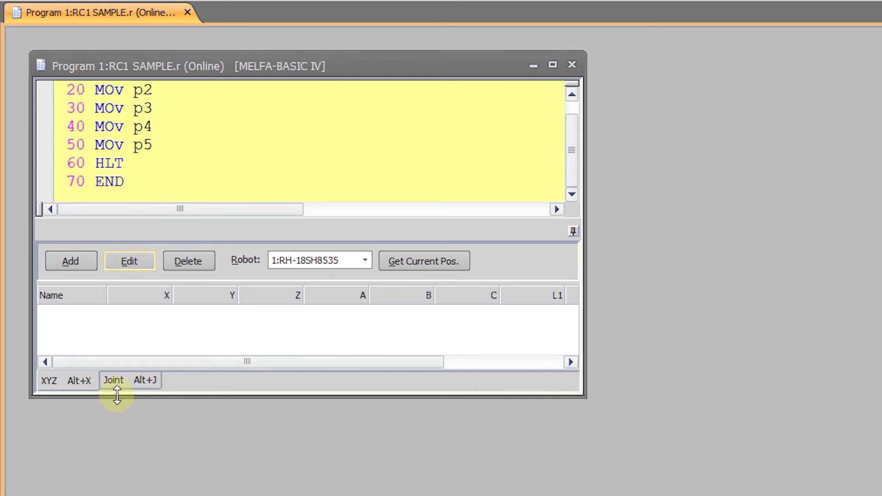
Enlarge the program window and add position variables P1, P2 and P3.
{"action": "left_click_drag", "start_coordinate": [115, 396], "coordinate": [117, 481]}
{"action": "left_click", "coordinate": [72, 312]}
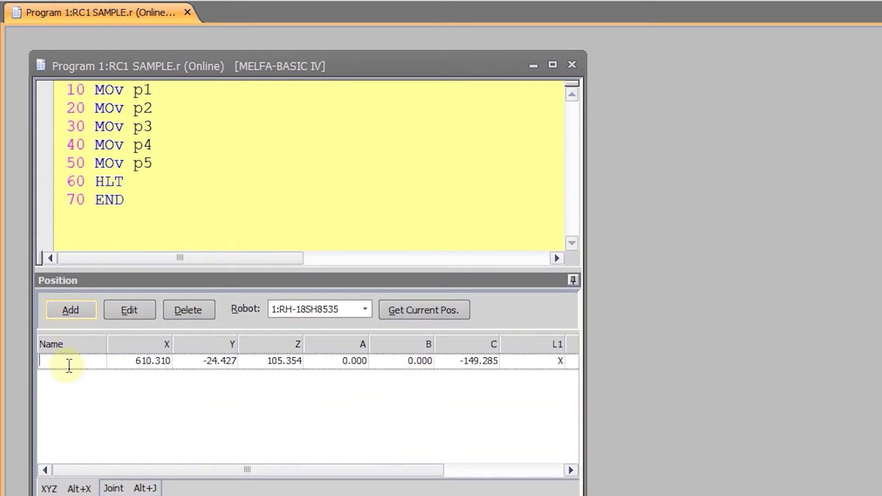
{"action": "type", "text": "p1"}
{"action": "key", "text": "Return"}
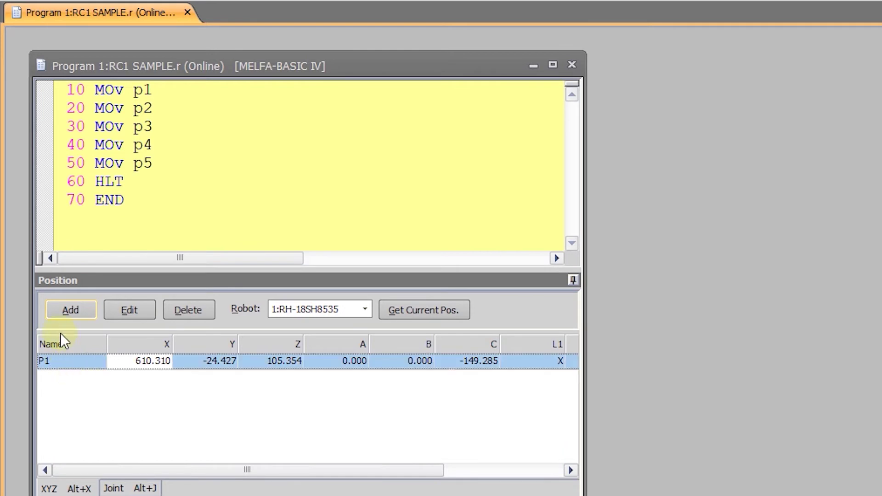
{"action": "left_click", "coordinate": [60, 305]}
{"action": "type", "text": "p2"}
{"action": "key", "text": "Return"}
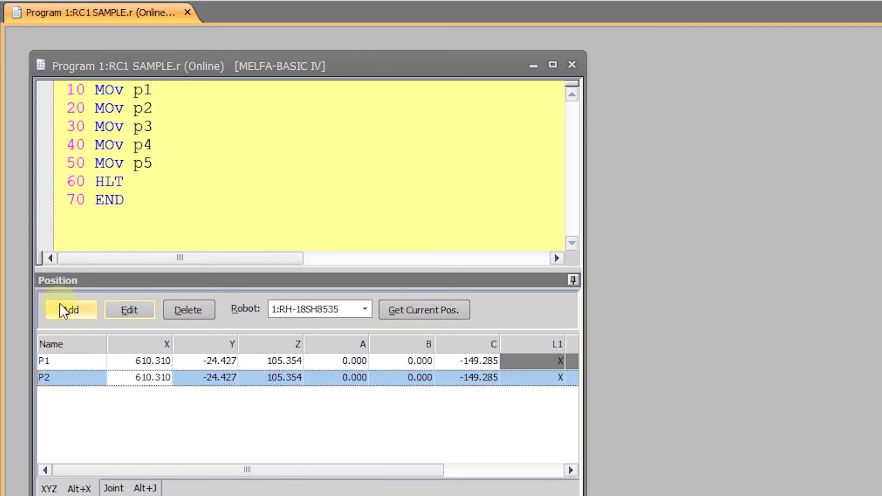
{"action": "left_click", "coordinate": [60, 306]}
{"action": "type", "text": "p3"}
{"action": "key", "text": "Return"}
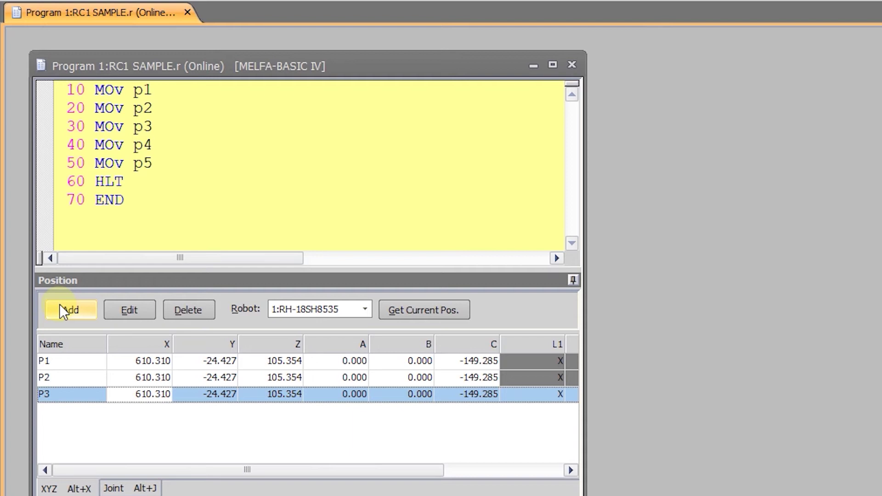
Add position variables P4 and P5 and widen the window to show all columns.
{"action": "left_click", "coordinate": [60, 307]}
{"action": "type", "text": "p4"}
{"action": "key", "text": "Return"}
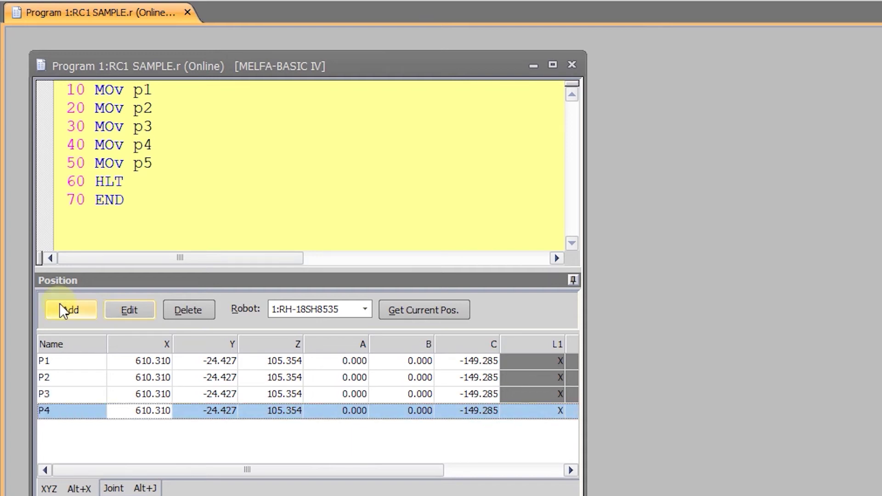
{"action": "left_click", "coordinate": [64, 311]}
{"action": "type", "text": "p5"}
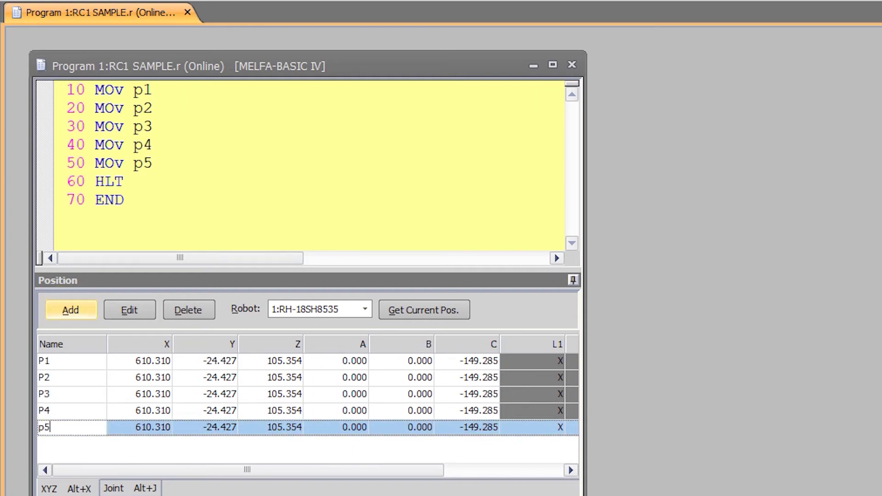
{"action": "key", "text": "Return"}
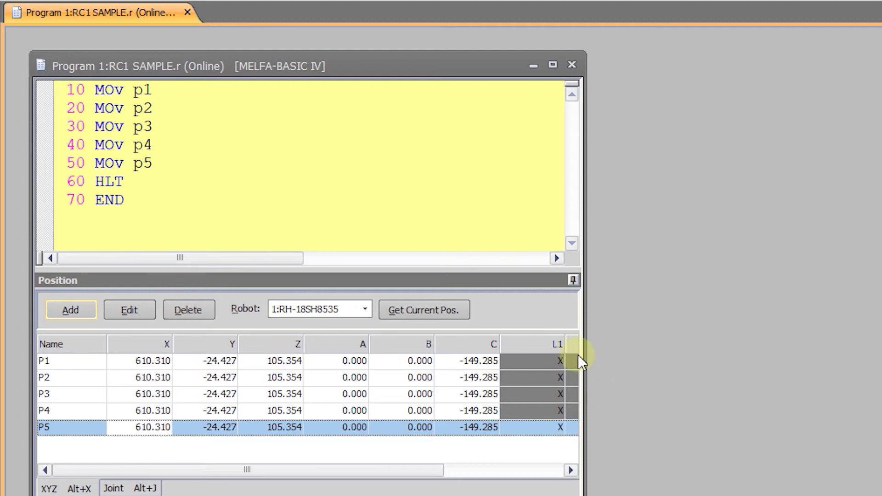
{"action": "left_click_drag", "start_coordinate": [588, 320], "coordinate": [811, 342]}
Save SAMPLE to the controller with both Command Lines and Position Variables.
{"action": "left_click", "coordinate": [256, 161]}
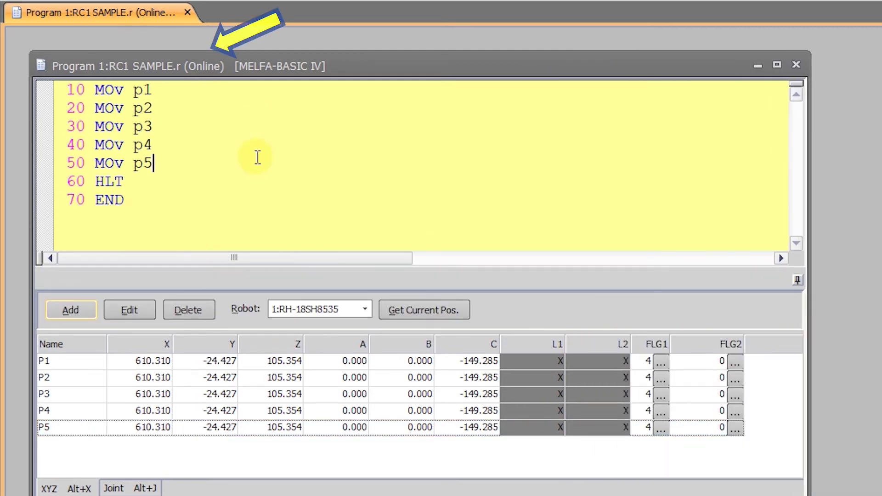
{"action": "key", "text": "ctrl+s"}
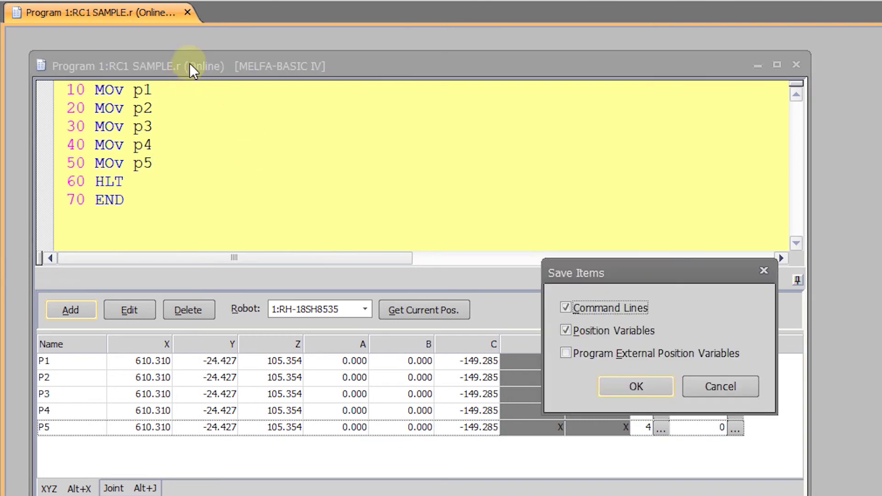
{"action": "left_click", "coordinate": [612, 386]}
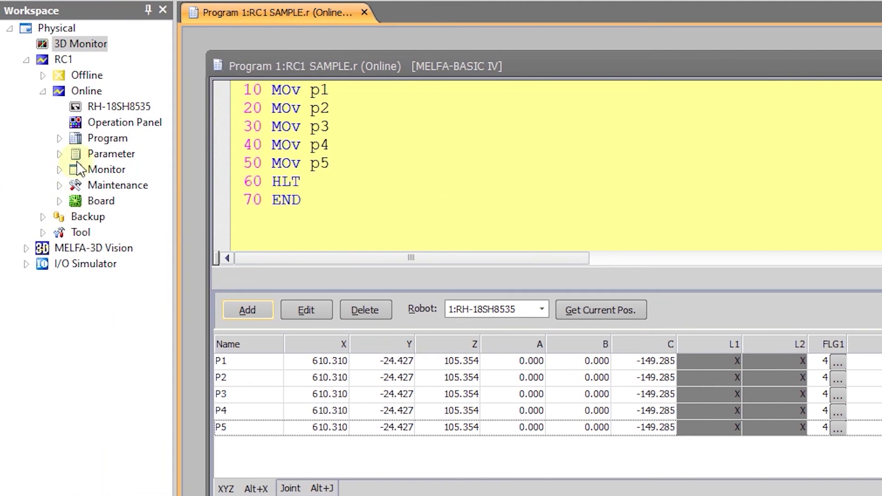
Open the Operation Panel and teach P1 the current pose (X 147.951, Y -296.256, Z 283.016).
{"action": "left_click", "coordinate": [102, 121]}
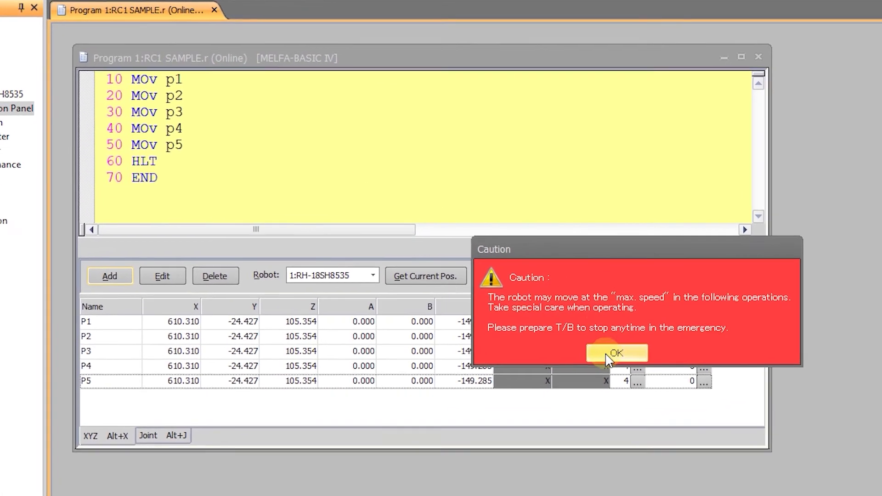
{"action": "left_click", "coordinate": [710, 367]}
{"action": "left_click_drag", "start_coordinate": [34, 265], "coordinate": [775, 54]}
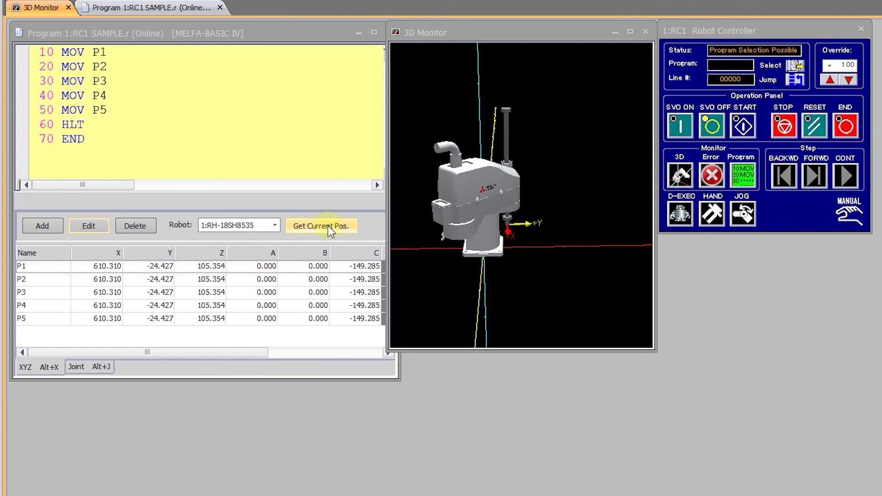
{"action": "left_click", "coordinate": [224, 266]}
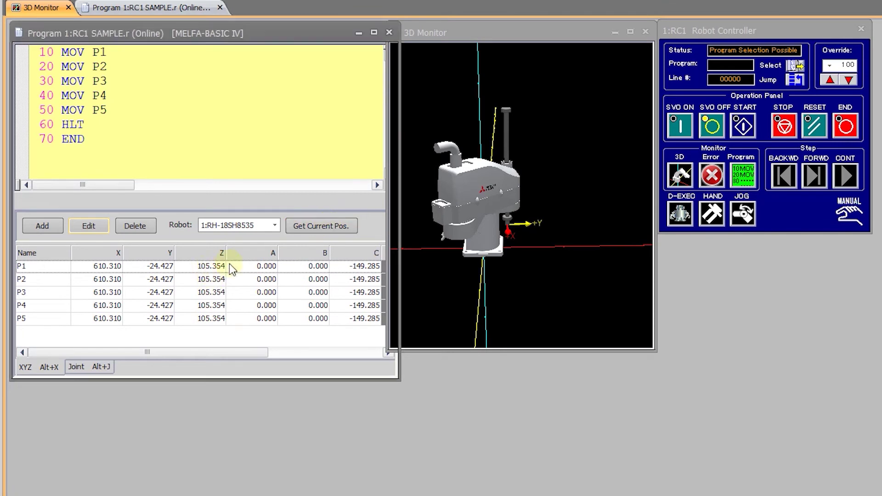
{"action": "left_click", "coordinate": [334, 227]}
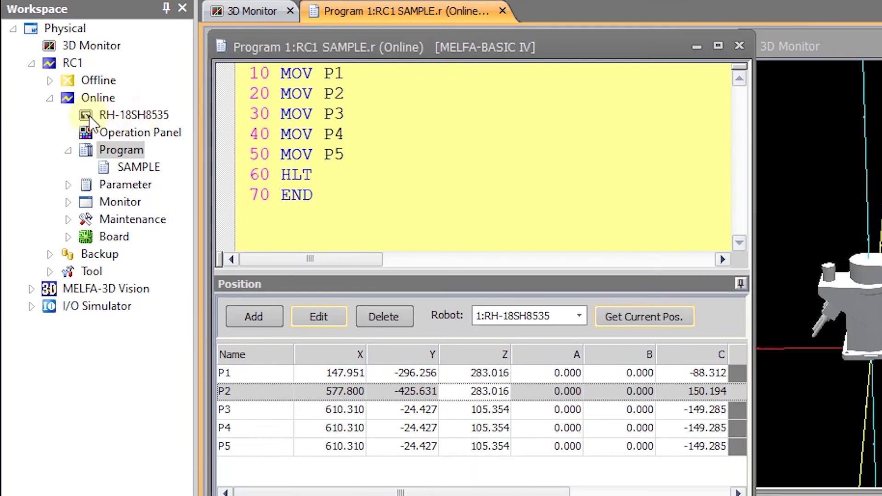
{"action": "left_click", "coordinate": [50, 82]}
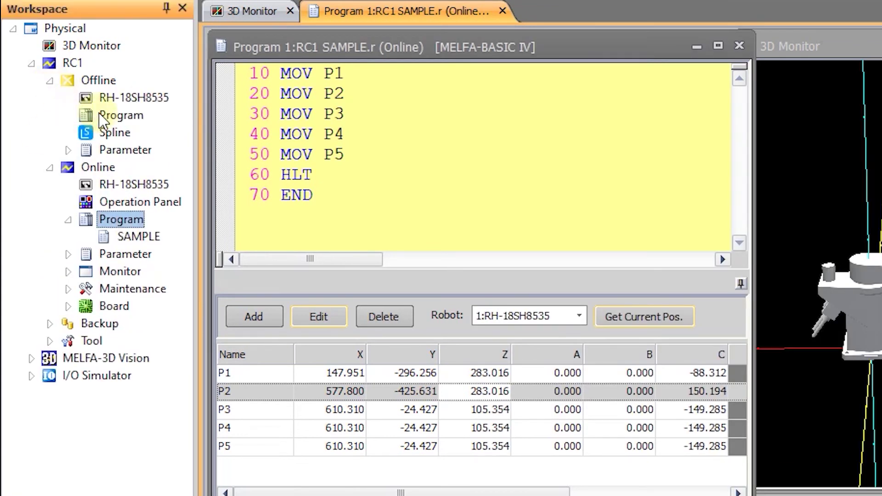
{"action": "left_click", "coordinate": [87, 115]}
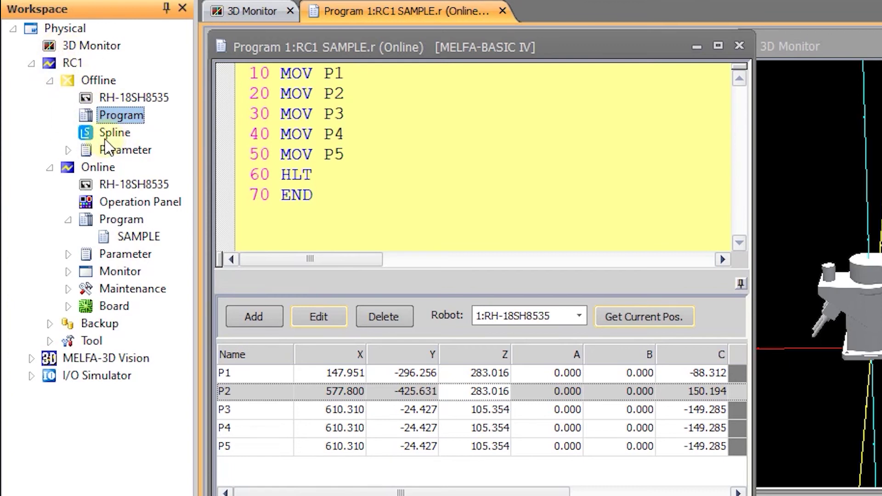
{"action": "right_click", "coordinate": [96, 114]}
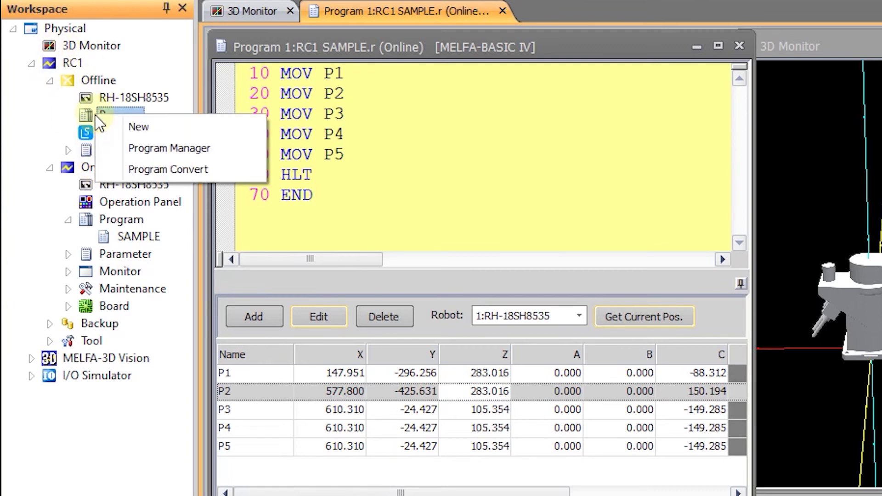
{"action": "left_click", "coordinate": [131, 148]}
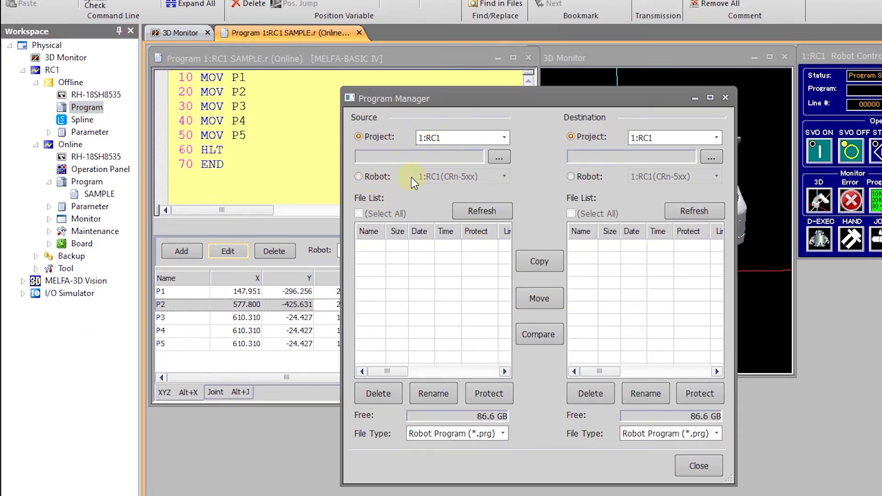
{"action": "left_click", "coordinate": [371, 176]}
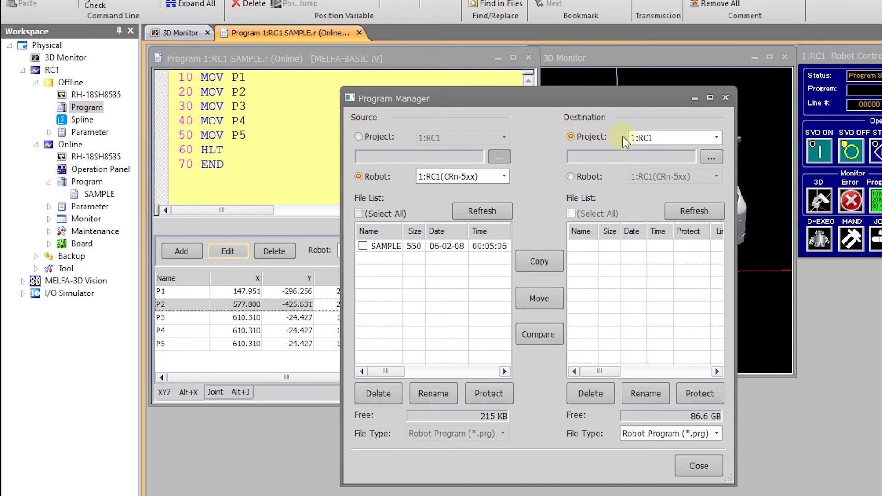
{"action": "left_click", "coordinate": [363, 247]}
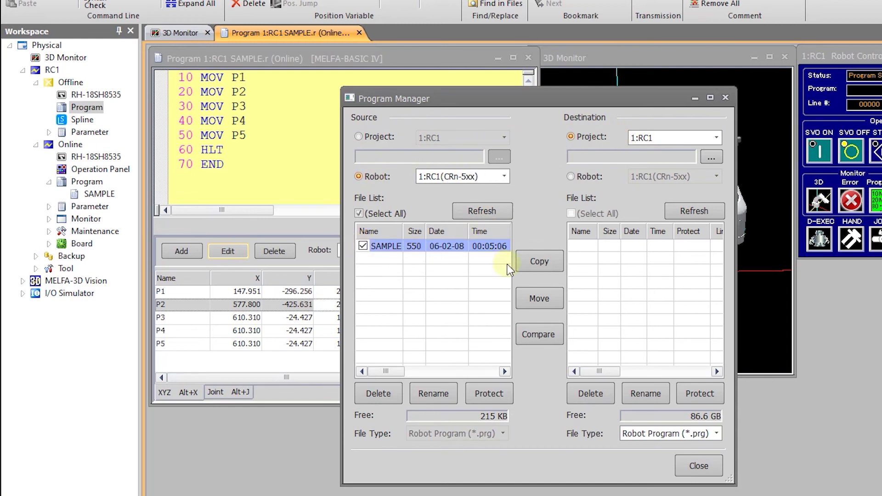
{"action": "left_click", "coordinate": [538, 264]}
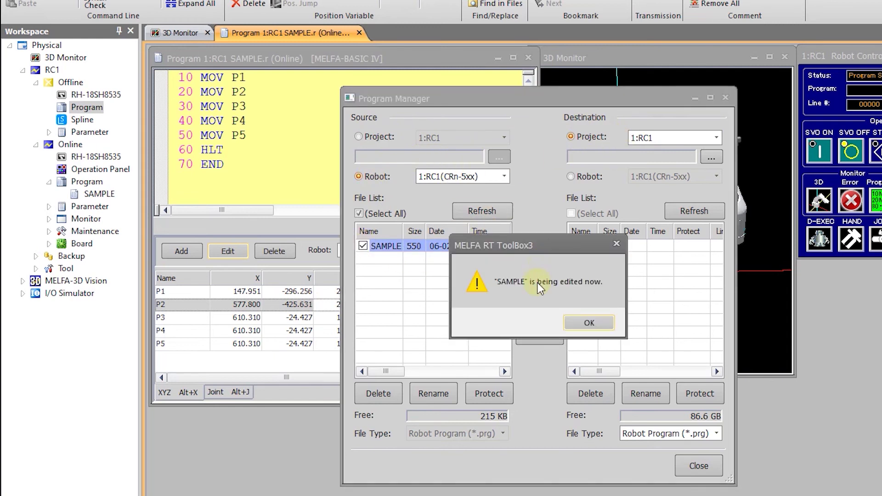
{"action": "left_click", "coordinate": [588, 322]}
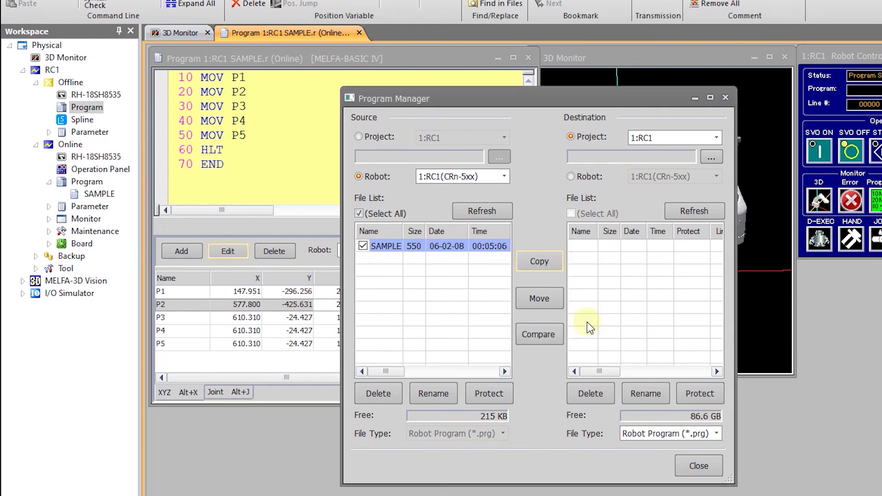
{"action": "left_click", "coordinate": [697, 467]}
Close SAMPLE, saving its commands and positions.
{"action": "left_click", "coordinate": [528, 57]}
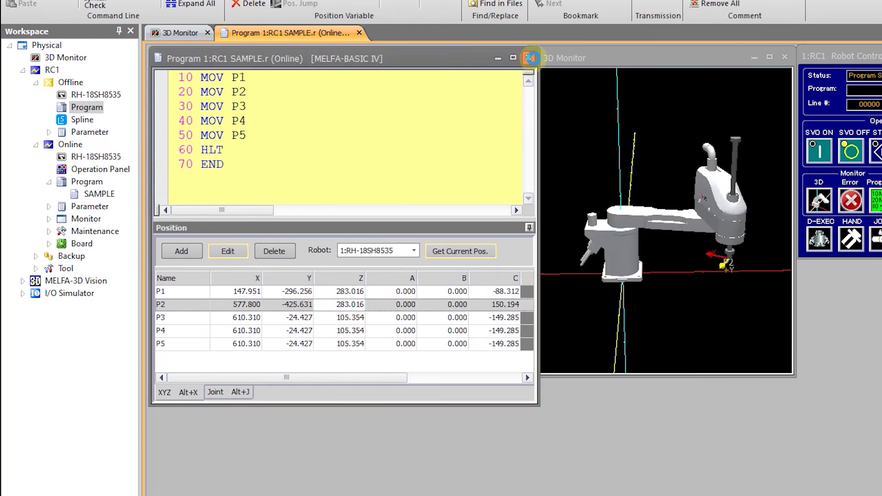
{"action": "left_click", "coordinate": [634, 326]}
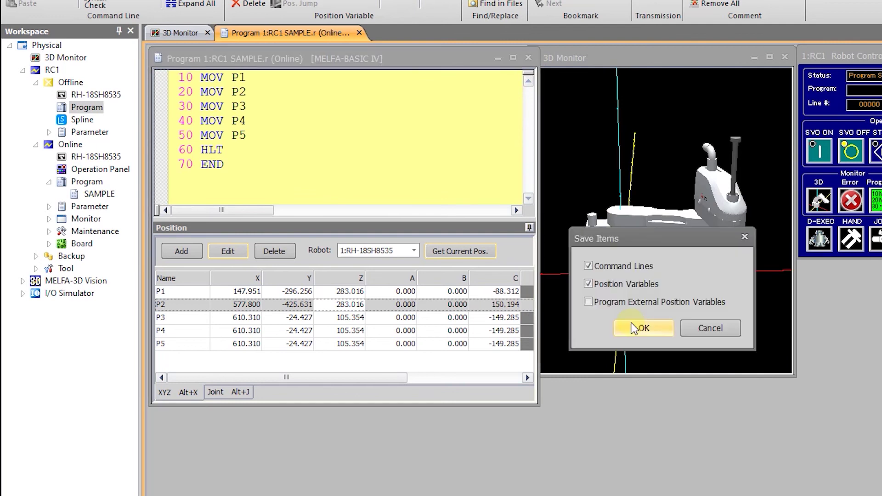
{"action": "left_click", "coordinate": [639, 327]}
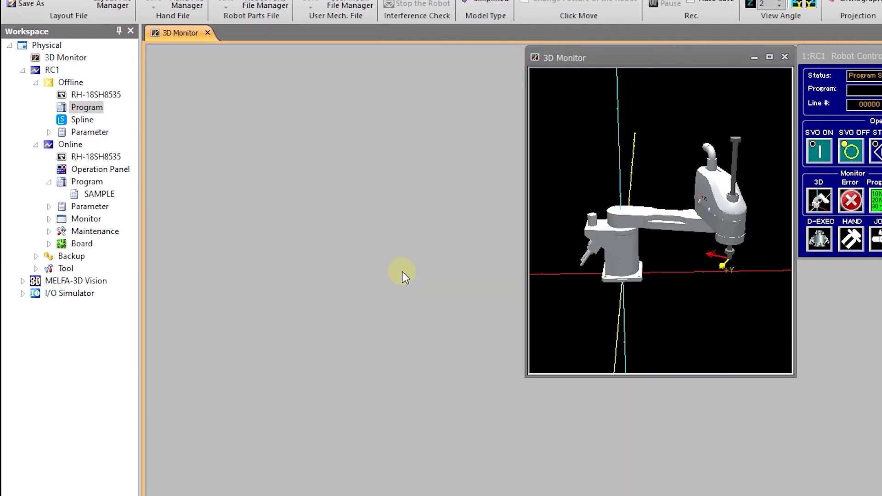
Copy SAMPLE from the robot controller to the offline project with the Program Manager.
{"action": "right_click", "coordinate": [79, 107]}
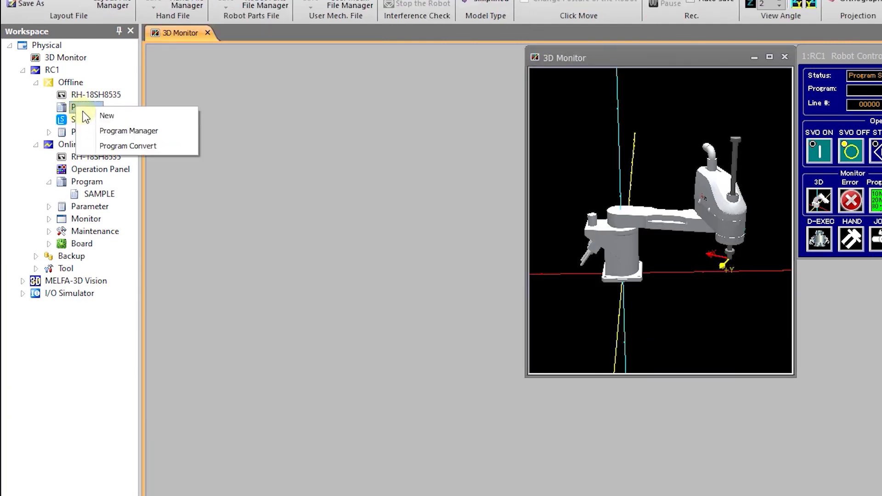
{"action": "left_click", "coordinate": [98, 131]}
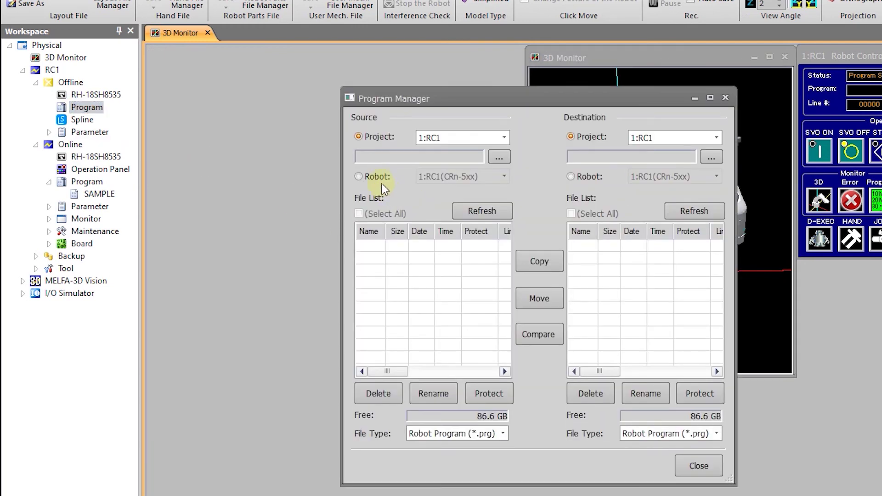
{"action": "left_click", "coordinate": [381, 181]}
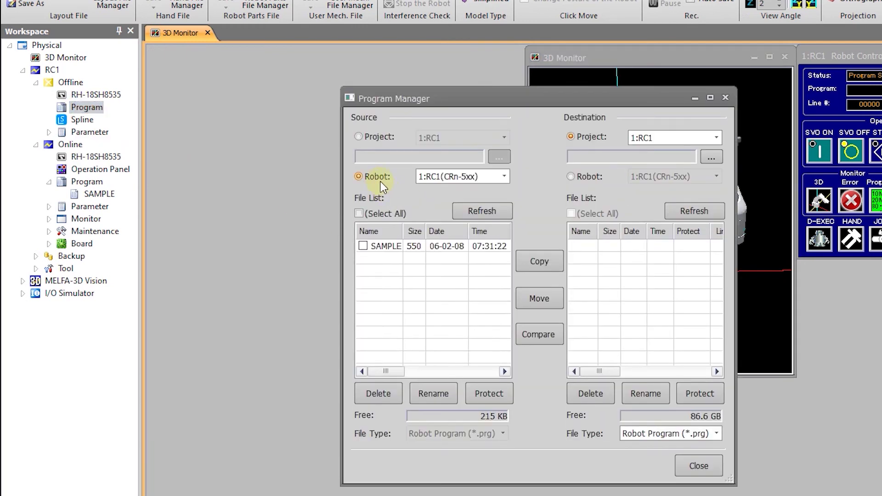
{"action": "left_click", "coordinate": [363, 246]}
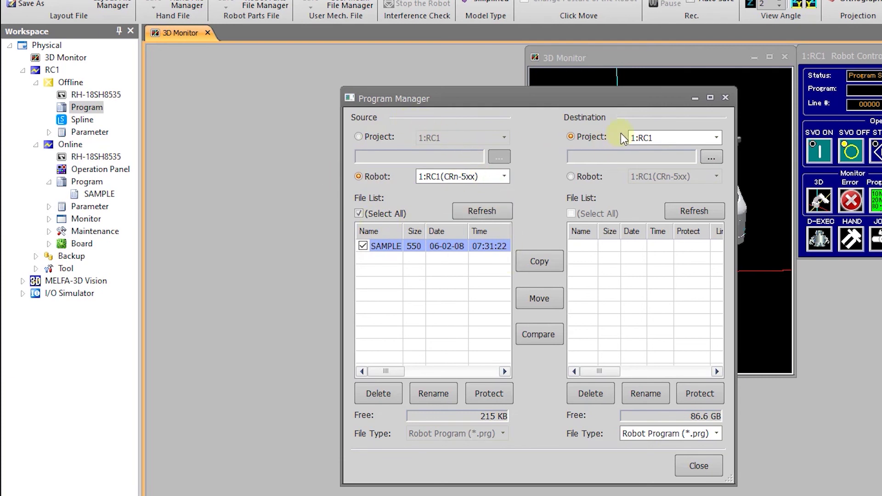
{"action": "left_click", "coordinate": [537, 263]}
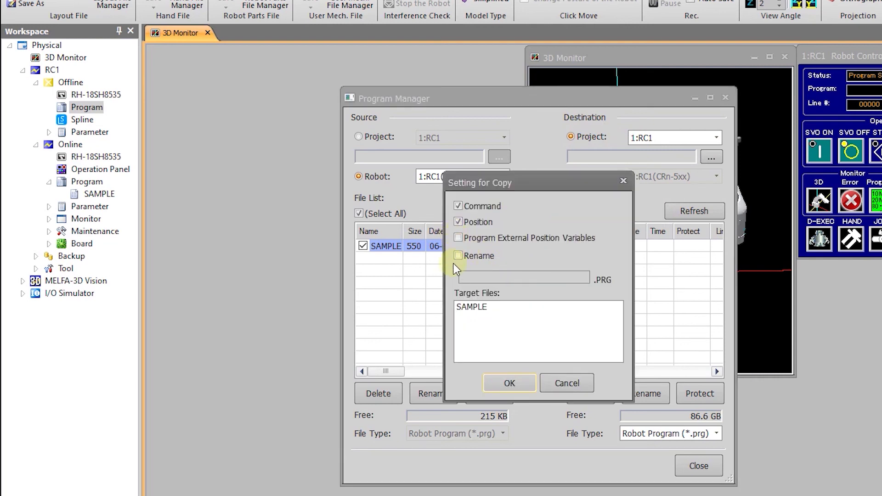
{"action": "left_click", "coordinate": [517, 382]}
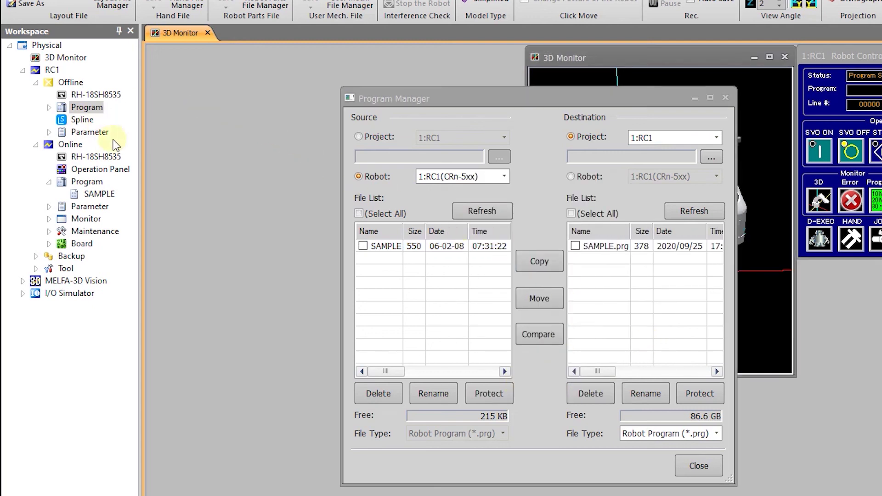
{"action": "key", "text": "Escape"}
Create a new offline program named Sample2.
{"action": "right_click", "coordinate": [83, 105]}
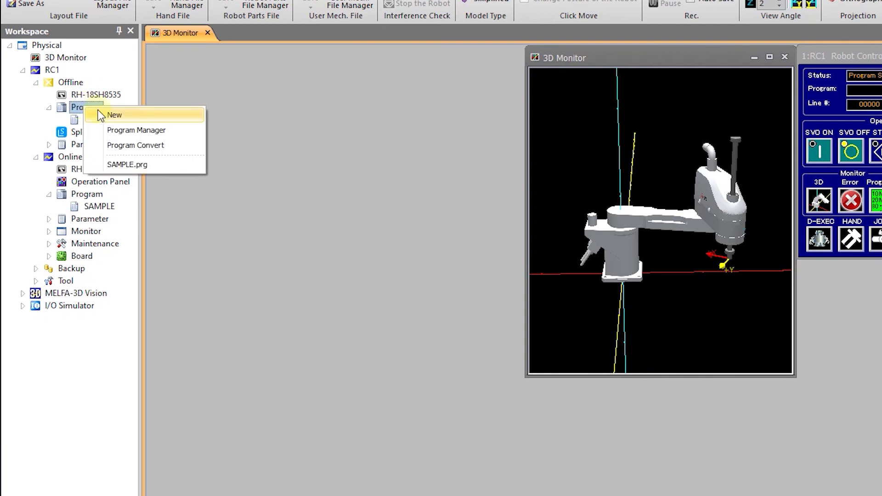
{"action": "left_click", "coordinate": [110, 115]}
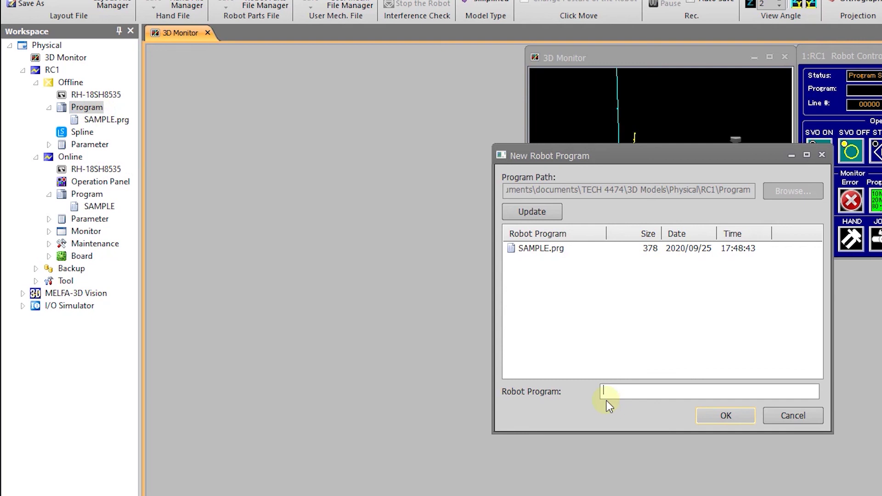
{"action": "type", "text": "Sample2"}
{"action": "key", "text": "Return"}
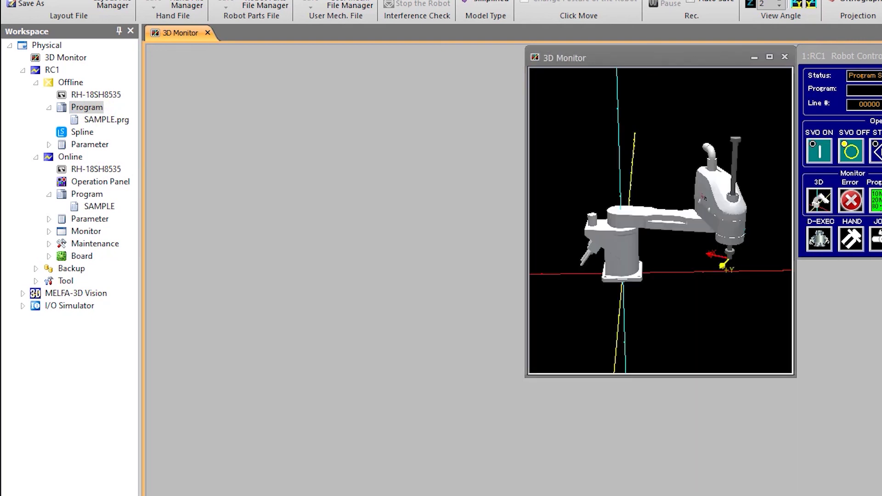
Enter the program lines MOv p1, MOV p2, HLT and END.
{"action": "type", "text": "MOv p1"}
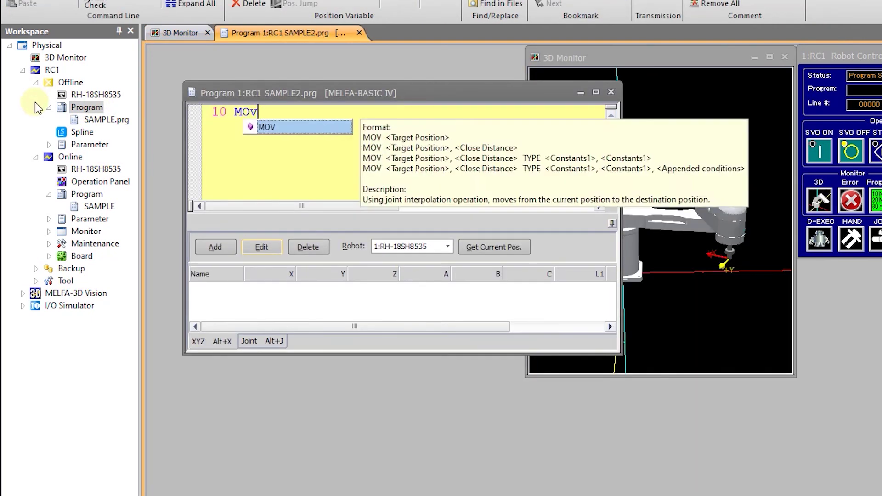
{"action": "key", "text": "Return"}
{"action": "type", "text": "MOv"}
{"action": "key", "text": "BackSpace"}
{"action": "key", "text": "BackSpace"}
{"action": "key", "text": "BackSpace"}
{"action": "type", "text": "MOV p2"}
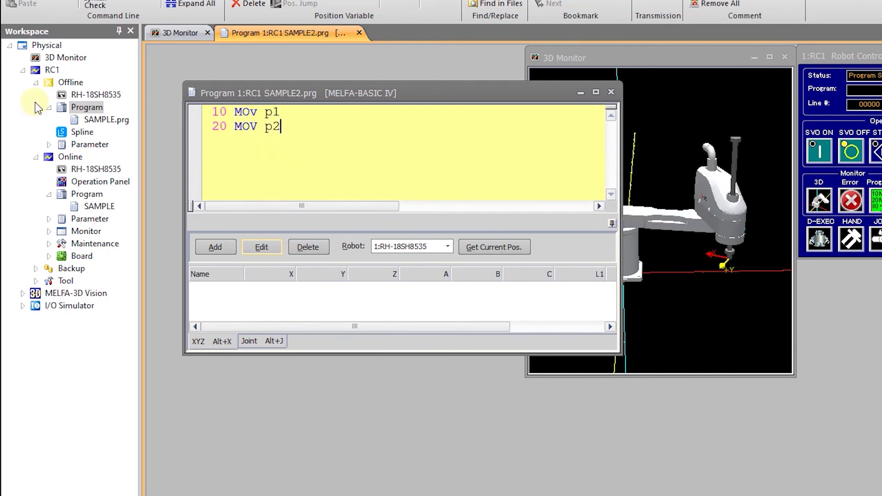
{"action": "key", "text": "Return"}
{"action": "type", "text": "end"}
{"action": "key", "text": "BackSpace"}
{"action": "key", "text": "BackSpace"}
{"action": "key", "text": "BackSpace"}
{"action": "type", "text": "HLT"}
{"action": "key", "text": "Return"}
{"action": "type", "text": "end"}
{"action": "key", "text": "Return"}
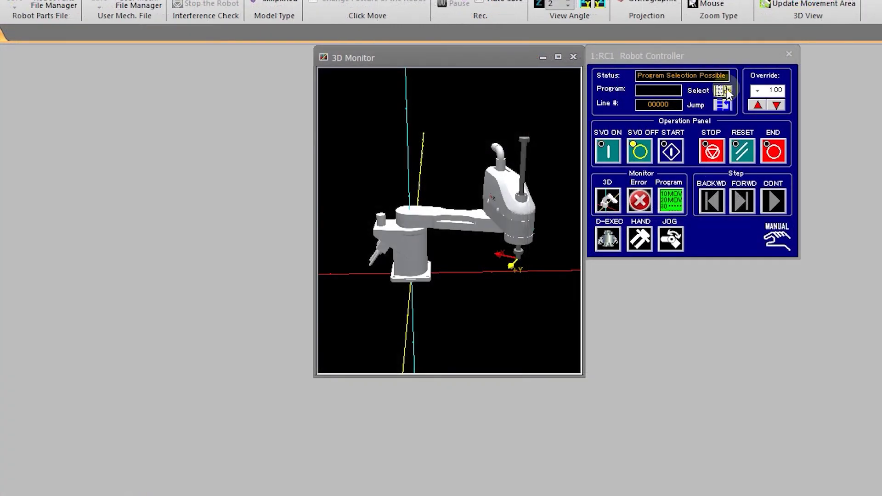
Check the controller's program list for SAMPLE and SAMPLE2, then cancel without selecting.
{"action": "left_click", "coordinate": [722, 91]}
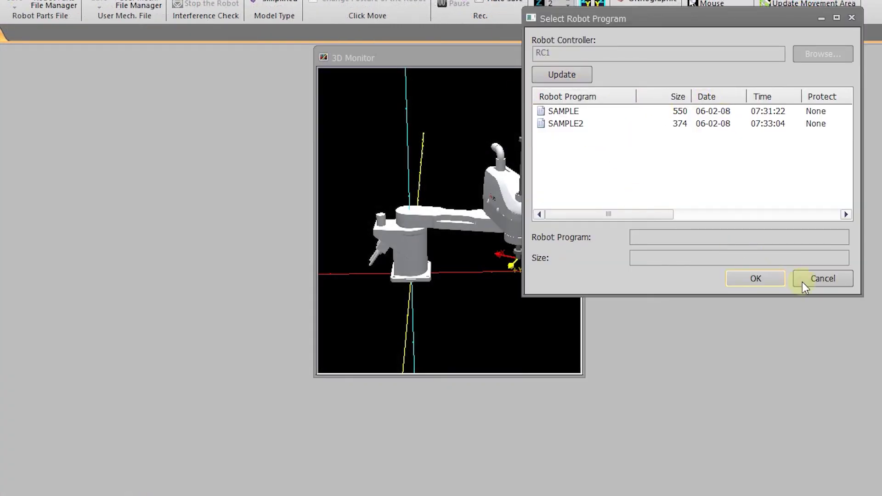
{"action": "left_click", "coordinate": [823, 279]}
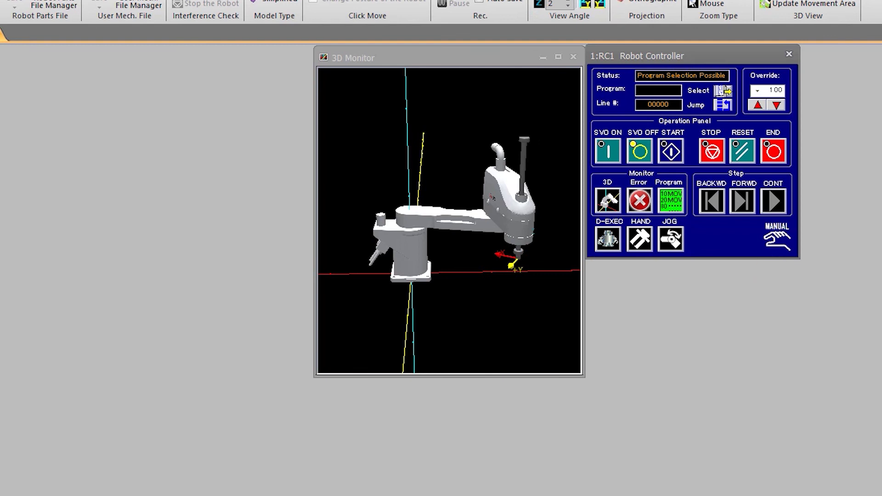